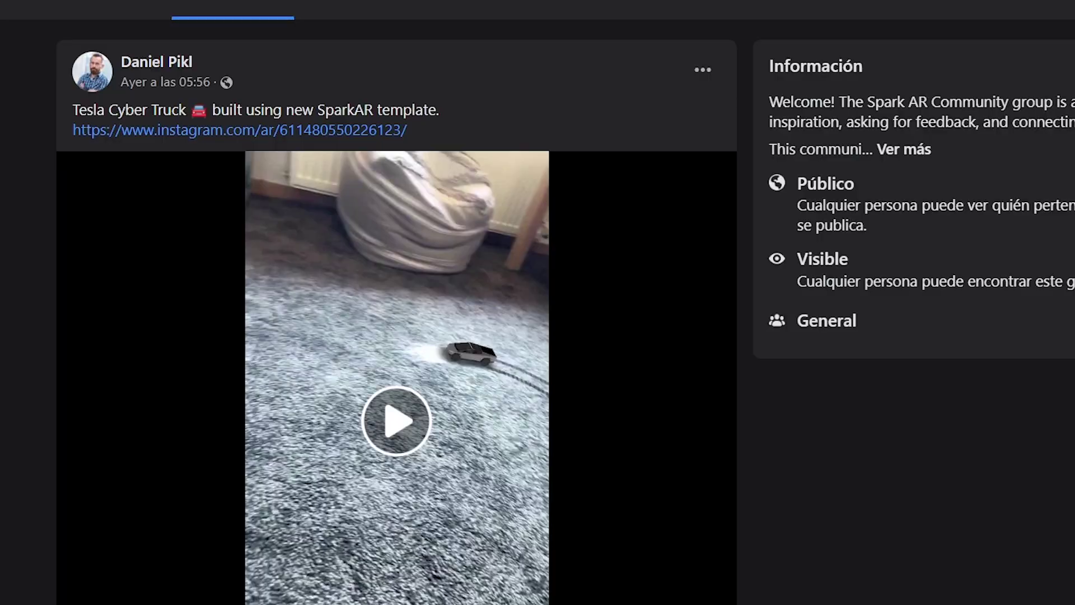
- Scroll the Cyber Truck community post down to its comments
scroll(33, 34, down, 5)
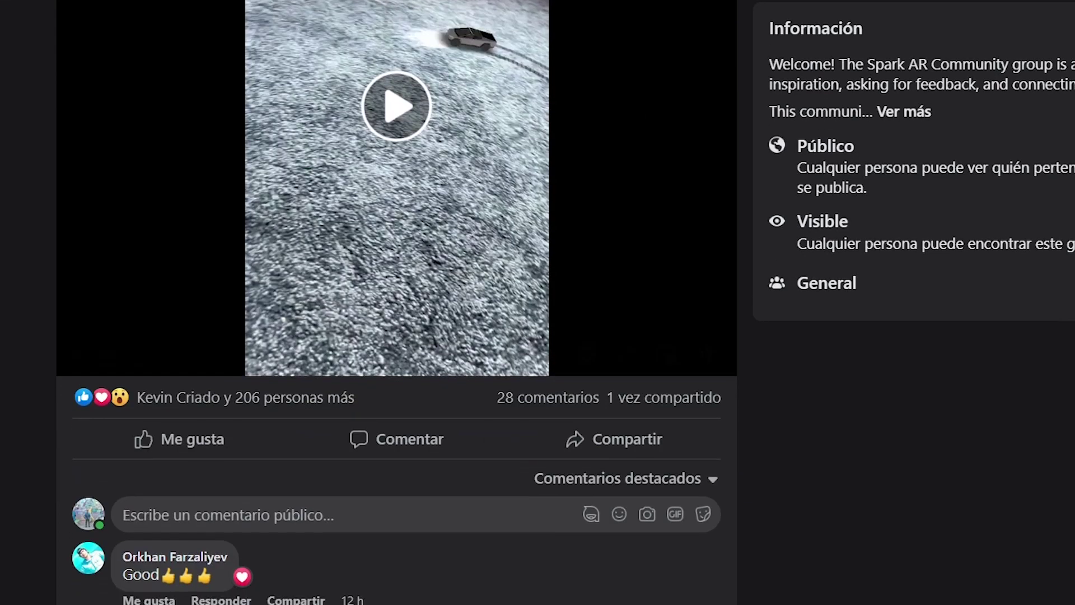
scroll(34, 33, down, 8)
scroll(307, 363, down, 4)
scroll(306, 363, down, 1)
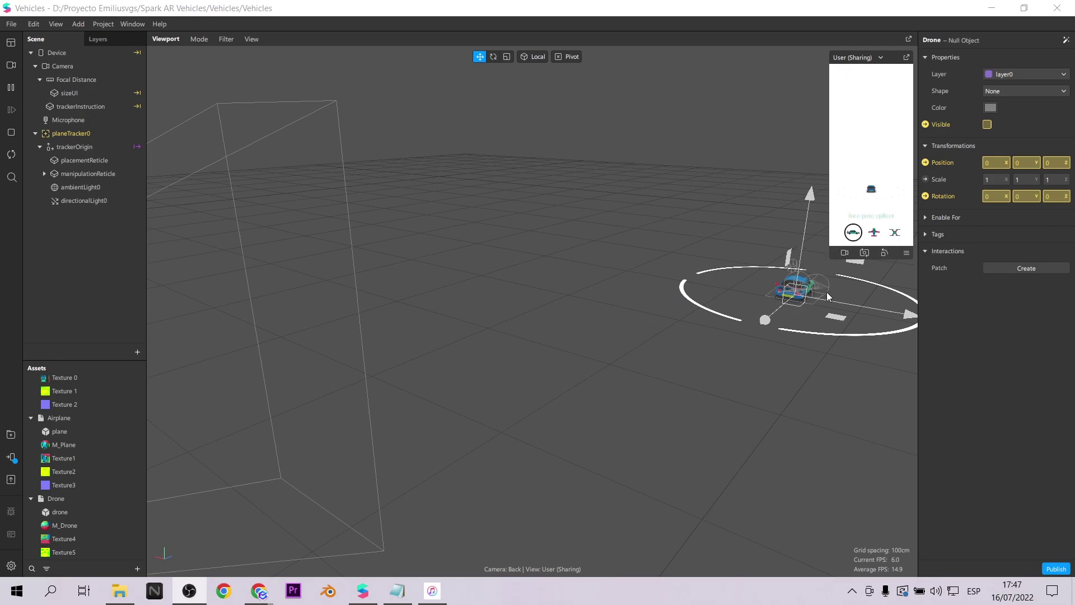
- Enlarge the simulator preview and switch the previewed vehicle to the airplane
mouse_move(828, 297)
mouse_down()
mouse_move(725, 420)
mouse_move(377, 460)
mouse_move(779, 443)
mouse_move(658, 472)
mouse_up()
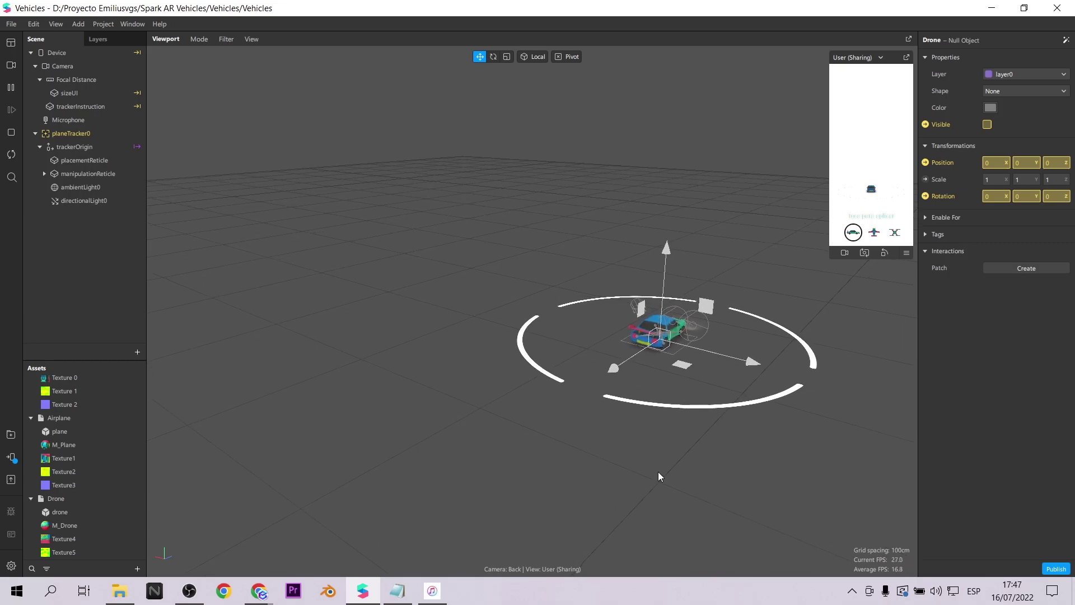
drag(832, 257, 740, 448)
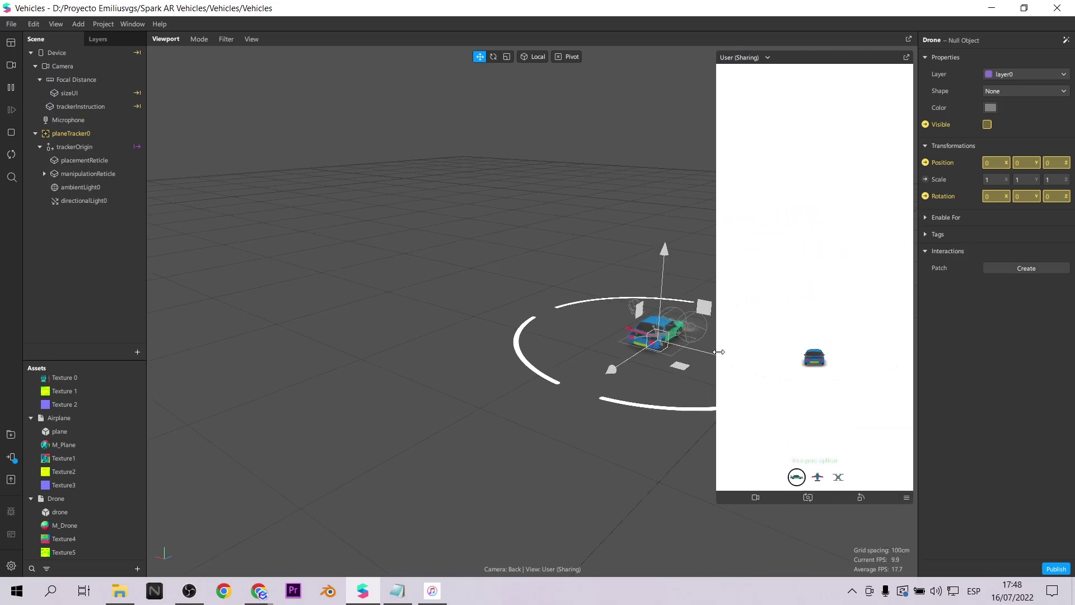
click(829, 426)
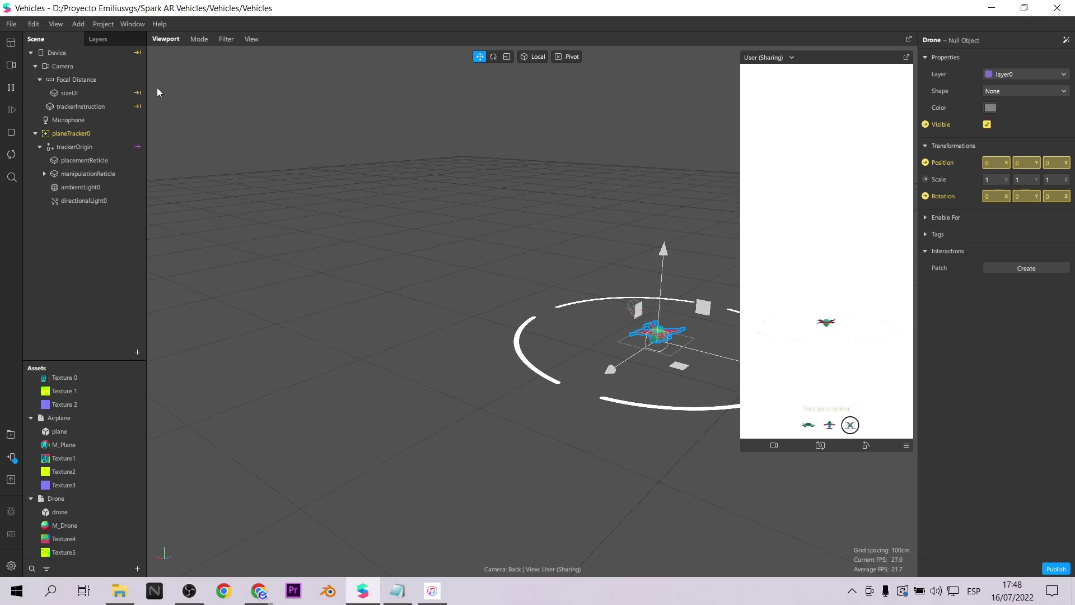
- Inspect the sizeUI and trackerInstruction blocks, then show the Patch Editor
click(94, 94)
mouse_move(137, 92)
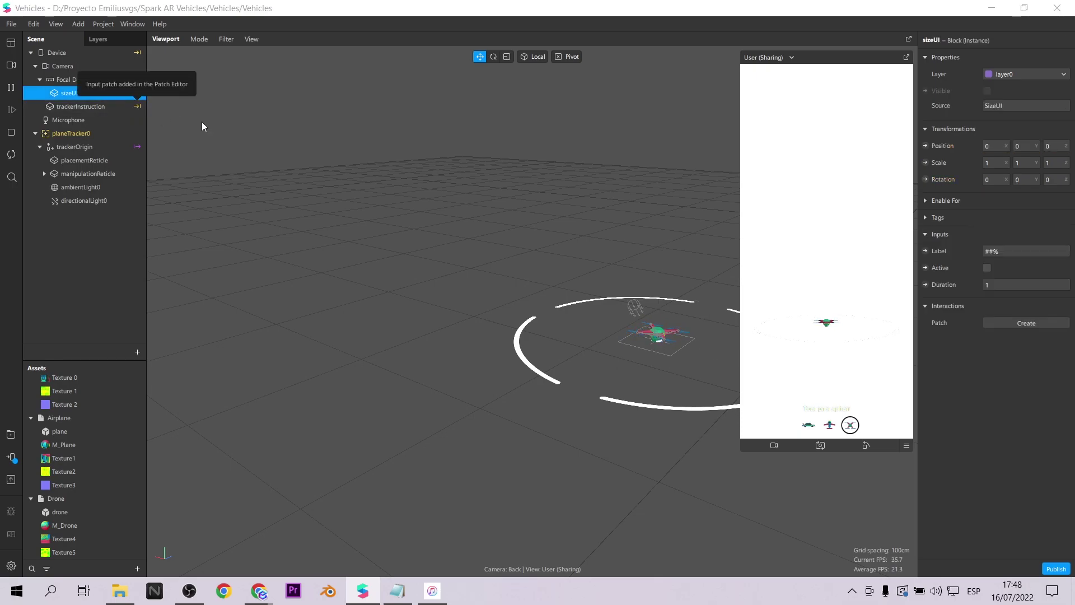
click(76, 105)
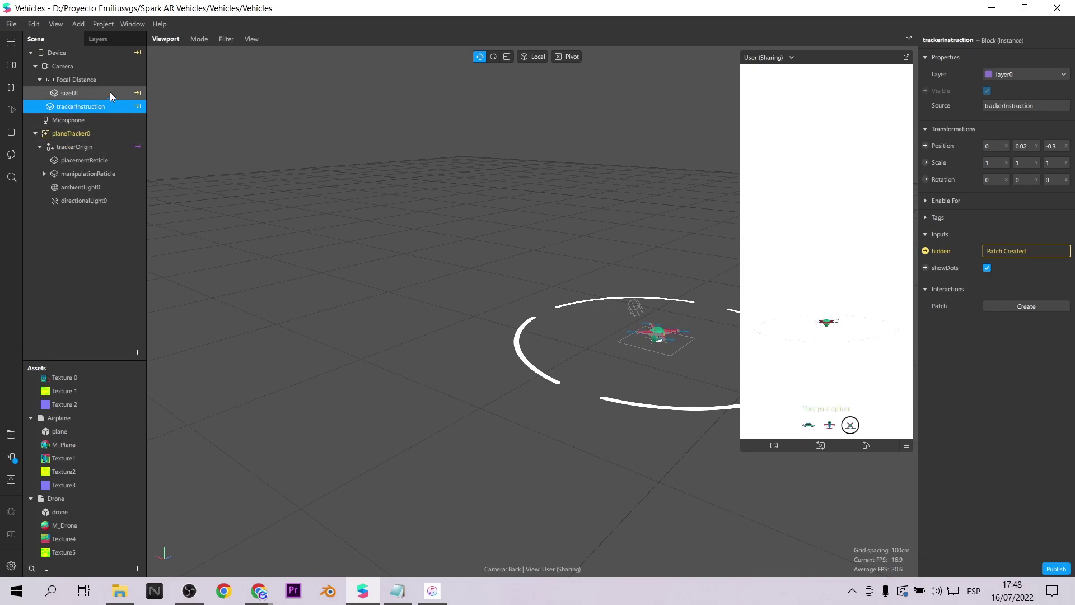
click(100, 26)
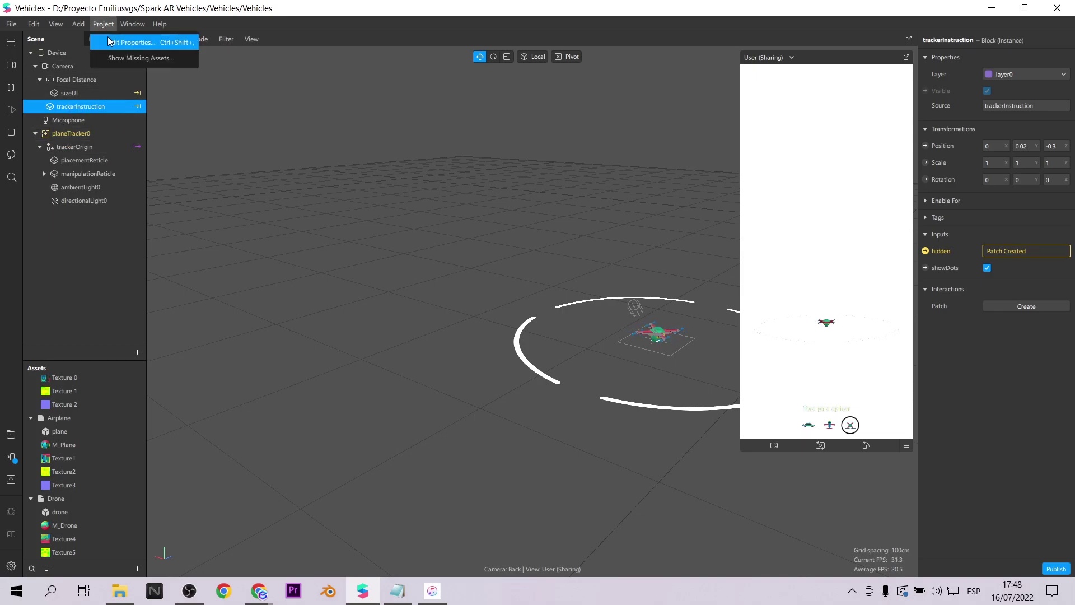
click(69, 39)
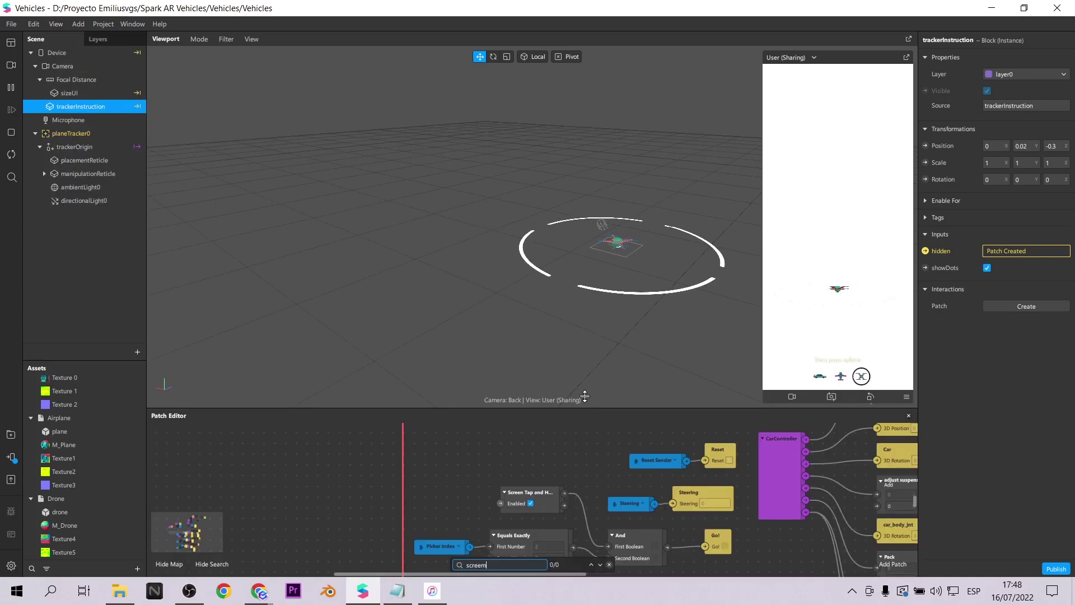
- Make the Patch Editor taller, close its search, and pan the graph to the Drone Group
drag(583, 417, 585, 378)
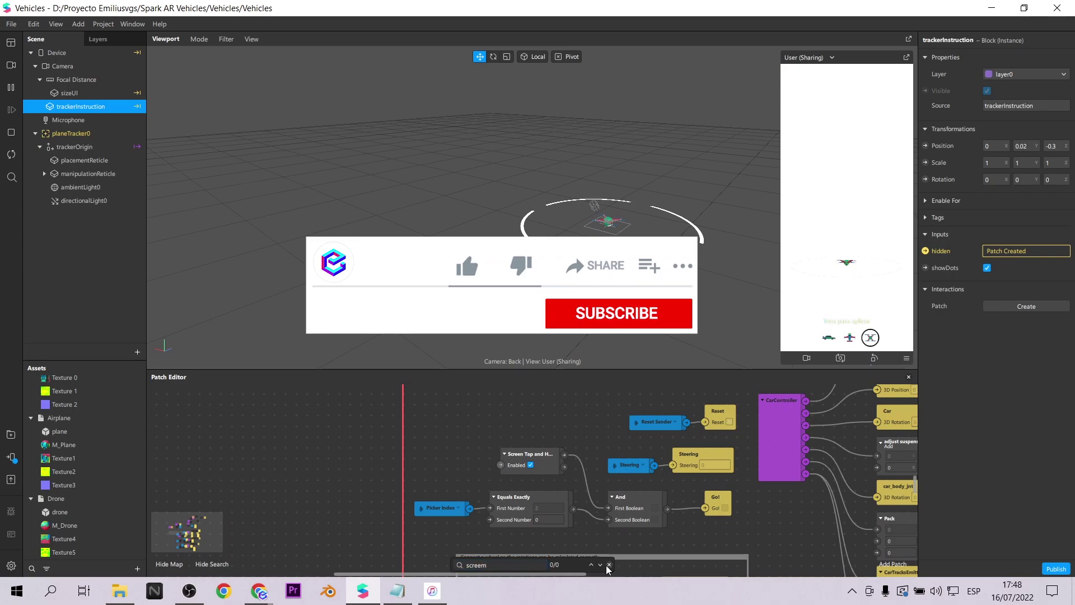
click(610, 564)
click(178, 534)
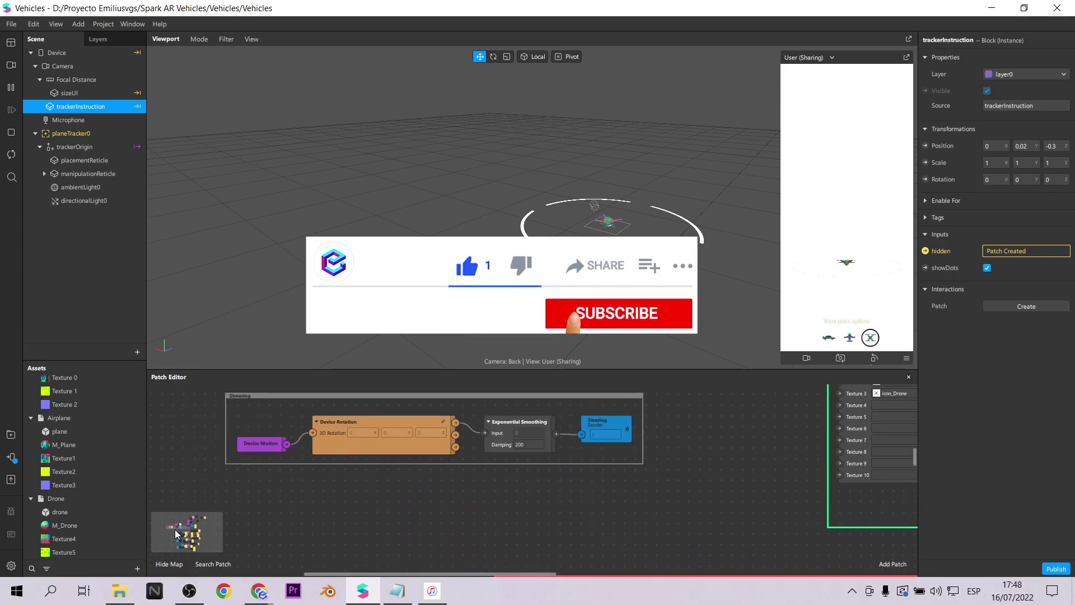
click(180, 551)
mouse_move(181, 550)
mouse_down()
mouse_move(262, 555)
mouse_move(259, 502)
mouse_up()
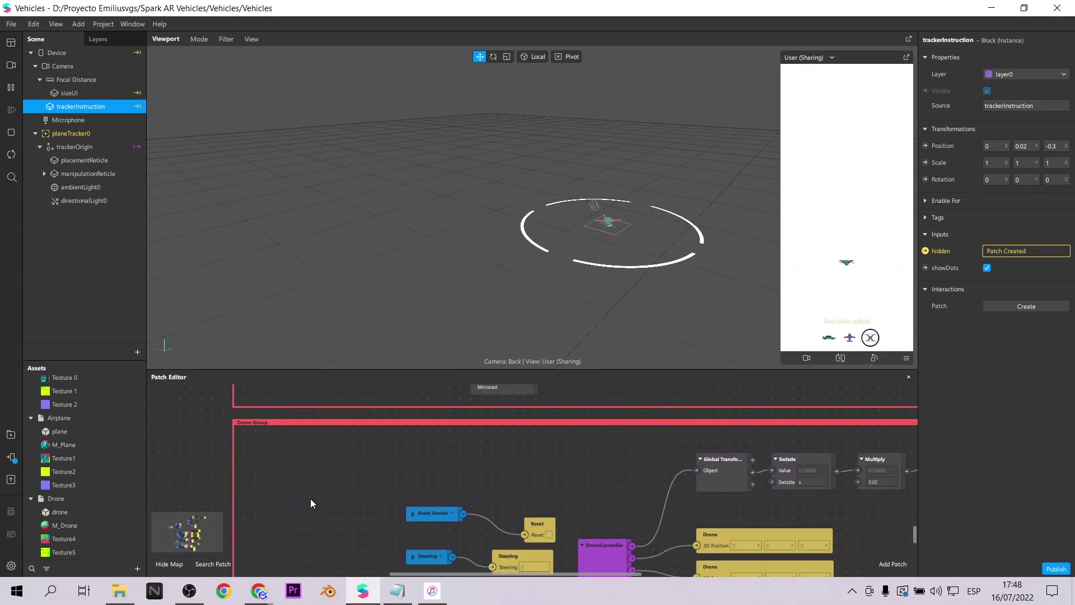
scroll(310, 499, right, 3)
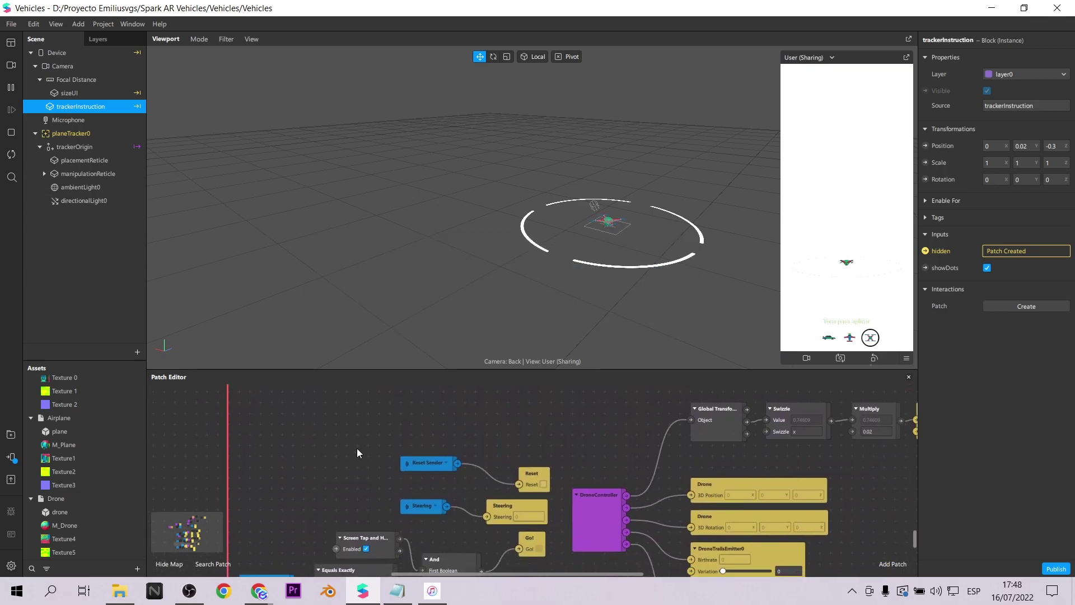
- Switch the preview back to the car and expand the Car object's parts
click(44, 174)
click(51, 201)
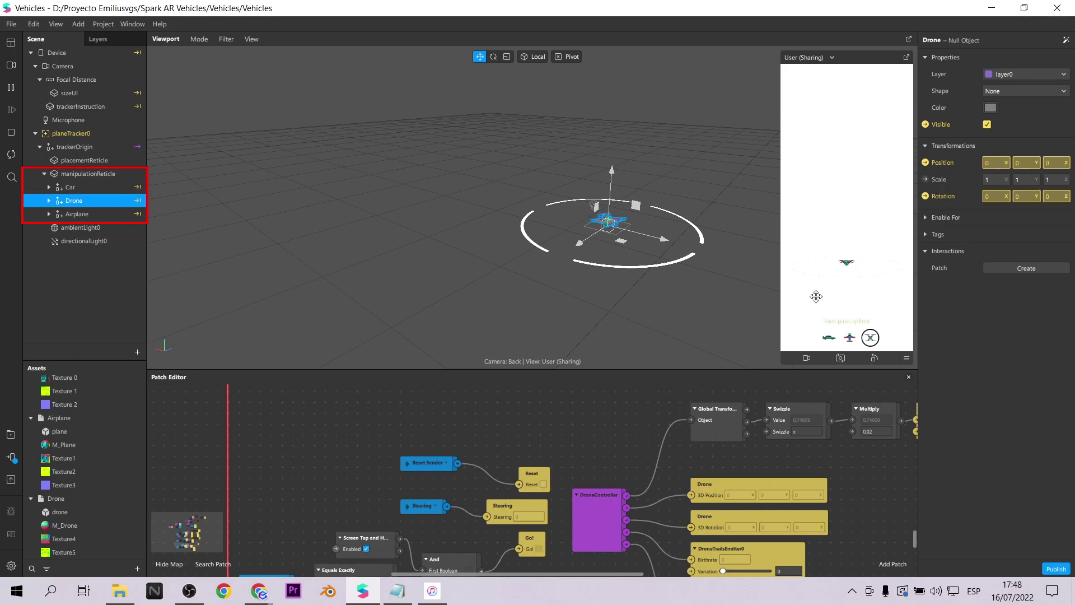
click(829, 338)
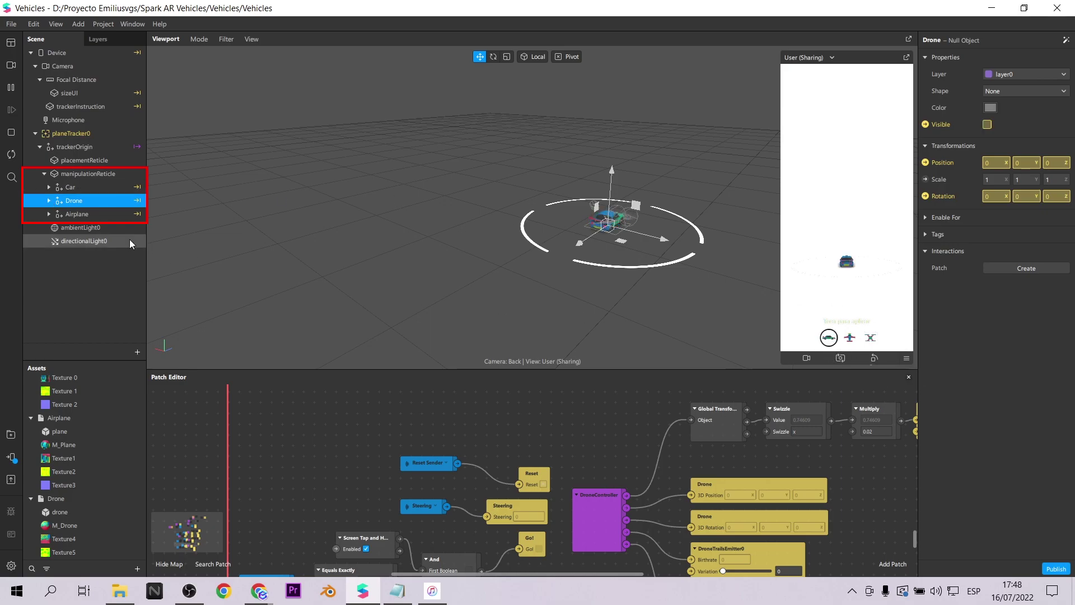
click(68, 192)
click(48, 187)
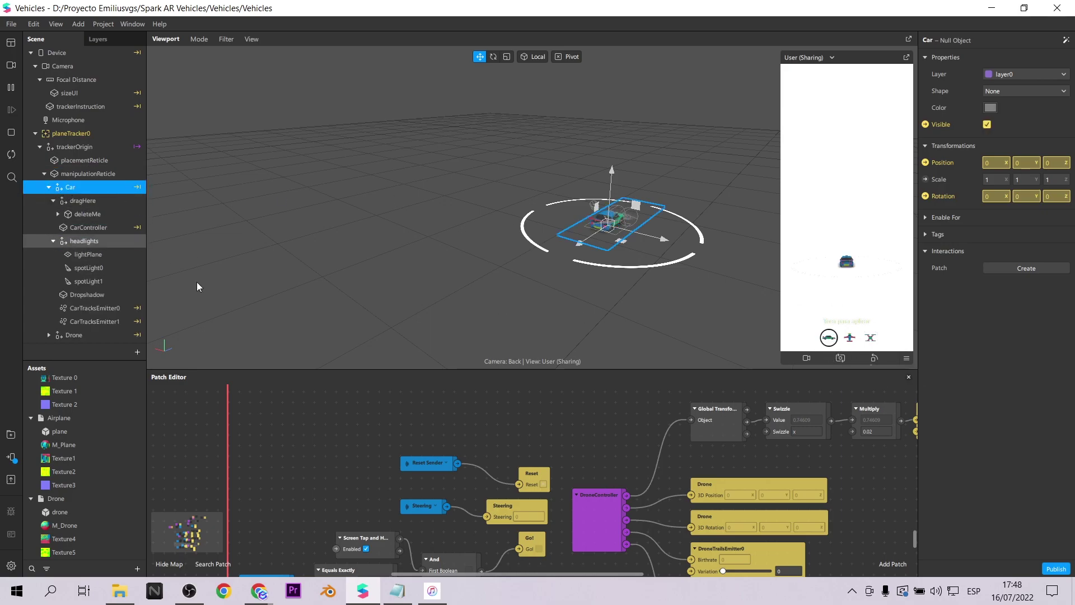
- Pan the patch graph to the Loop Animation, Screen Tap, car_body_jnt and Car Group patches
drag(366, 433, 413, 561)
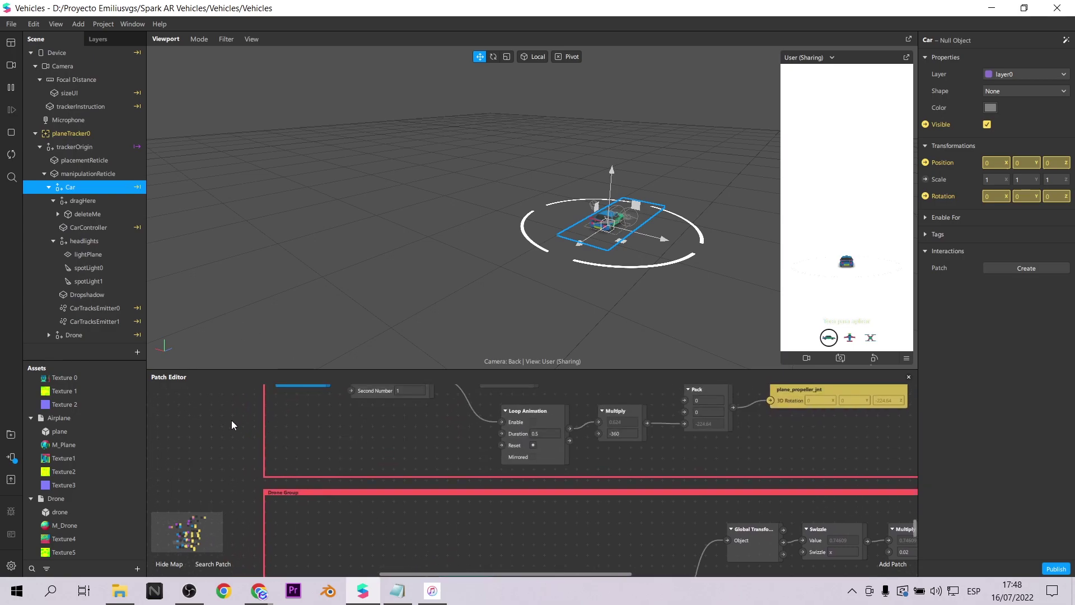
drag(232, 424, 291, 511)
drag(265, 429, 263, 504)
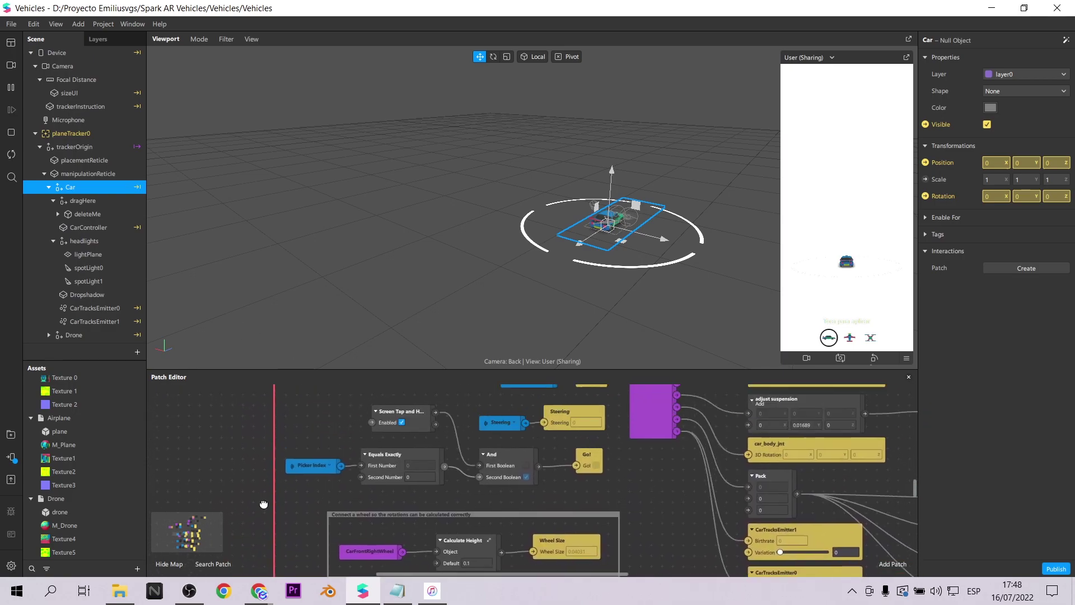
scroll(255, 429, up, 2)
scroll(243, 422, right, 2)
mouse_move(240, 416)
mouse_down()
mouse_move(235, 518)
mouse_move(251, 399)
mouse_up()
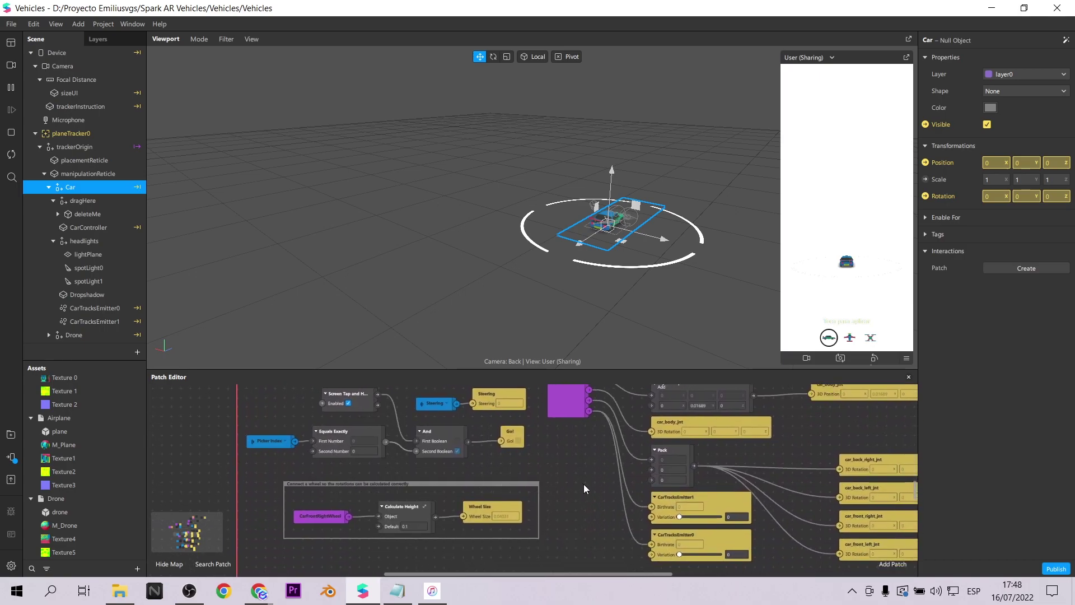
scroll(583, 489, up, 2)
scroll(379, 409, up, 1)
ctrl+scroll(383, 435, up, 2)
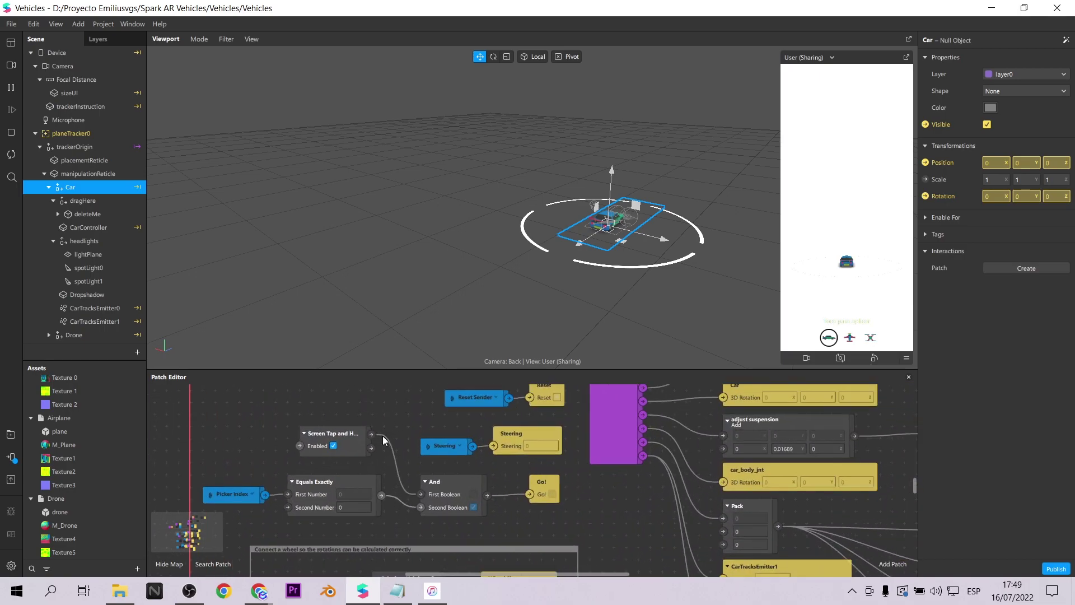
ctrl+scroll(382, 435, up, 1)
- Select the Screen Tap patch and bring the CarController and CarTracksEmitter patches into view
click(346, 436)
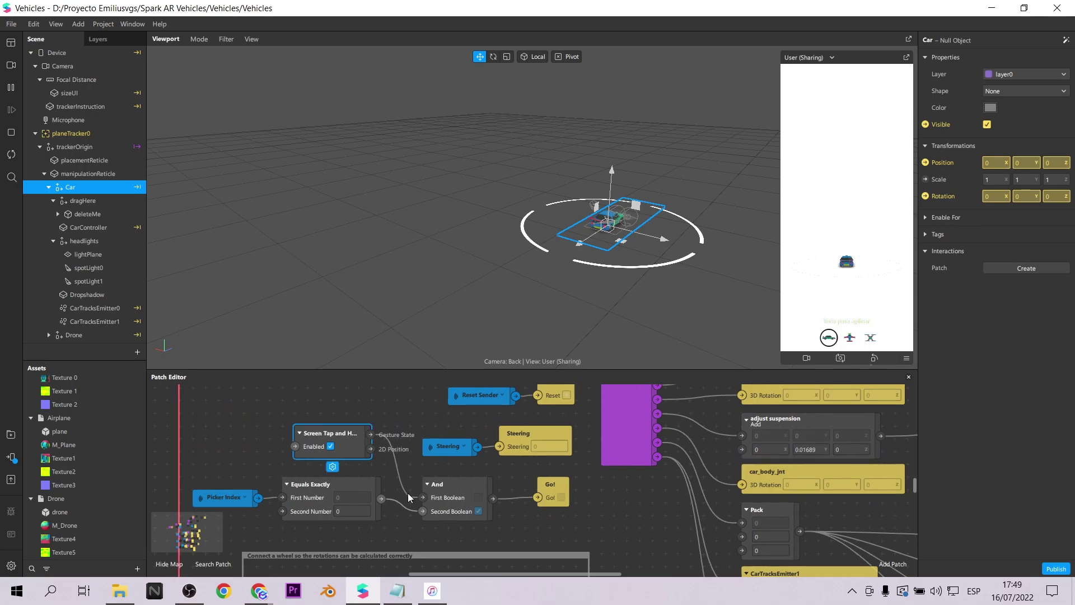
scroll(590, 550, up, 2)
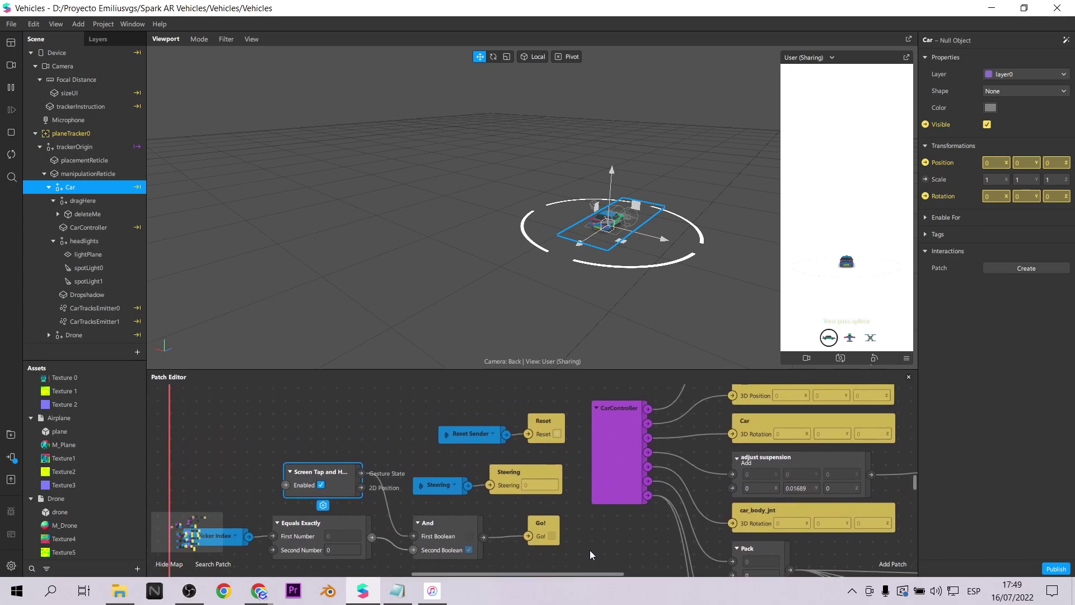
drag(592, 548, 510, 536)
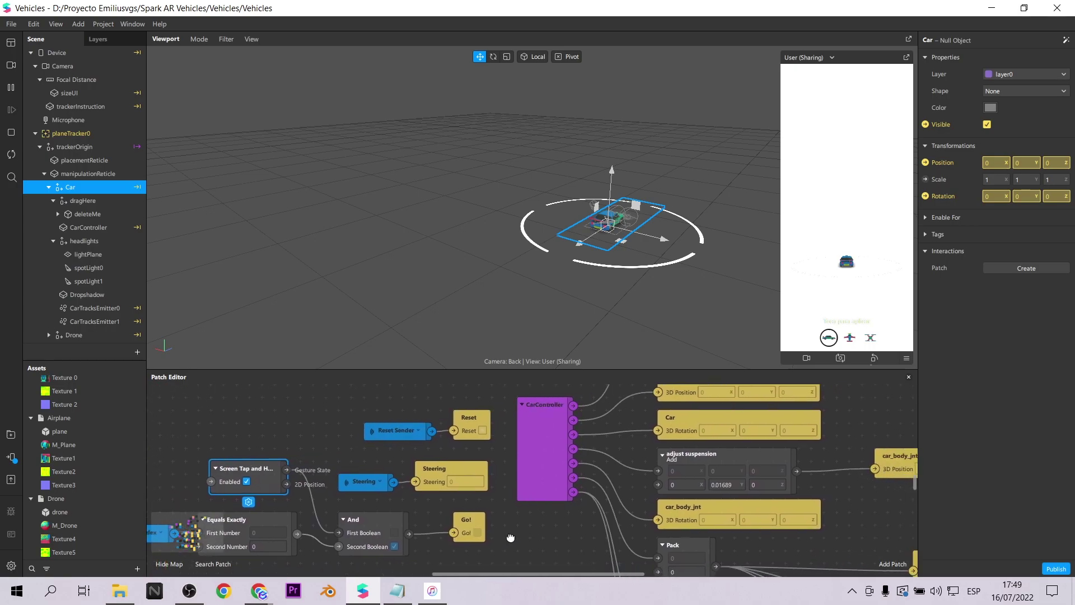
ctrl+scroll(532, 529, down, 1)
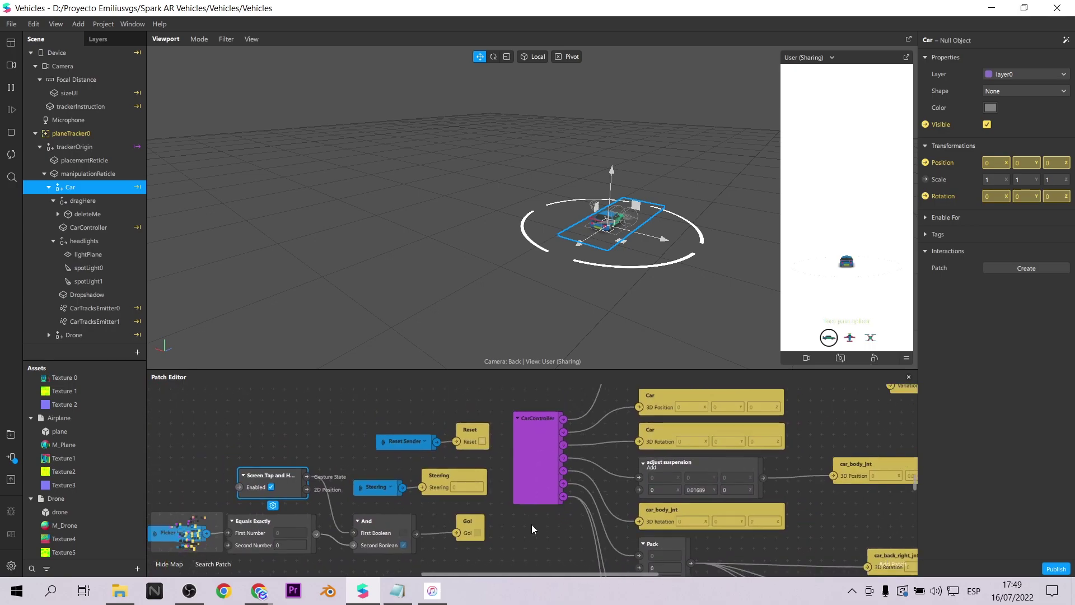
scroll(829, 444, up, 1)
mouse_move(829, 444)
mouse_down()
mouse_move(693, 491)
mouse_move(652, 392)
mouse_up()
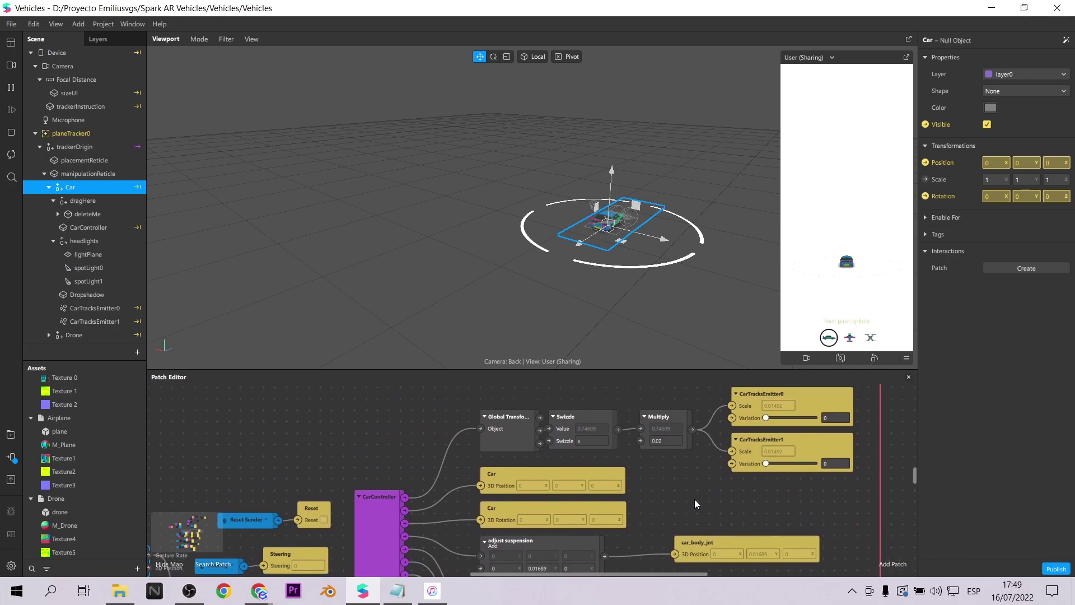
- Inspect the deleteMe model's front left wheel mesh, then select CarController to see its inputs
click(63, 215)
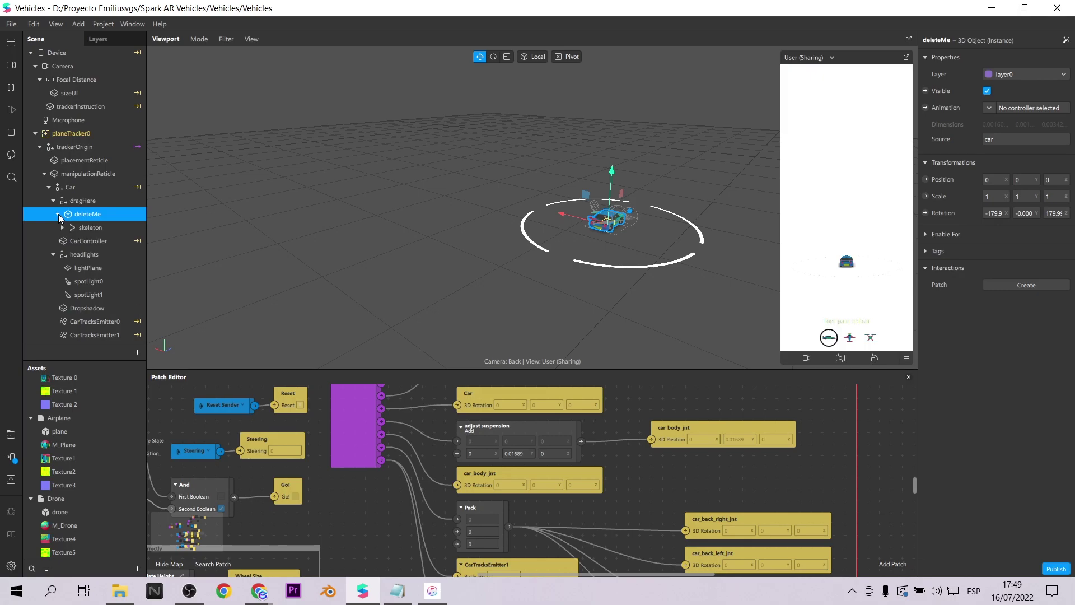
click(59, 215)
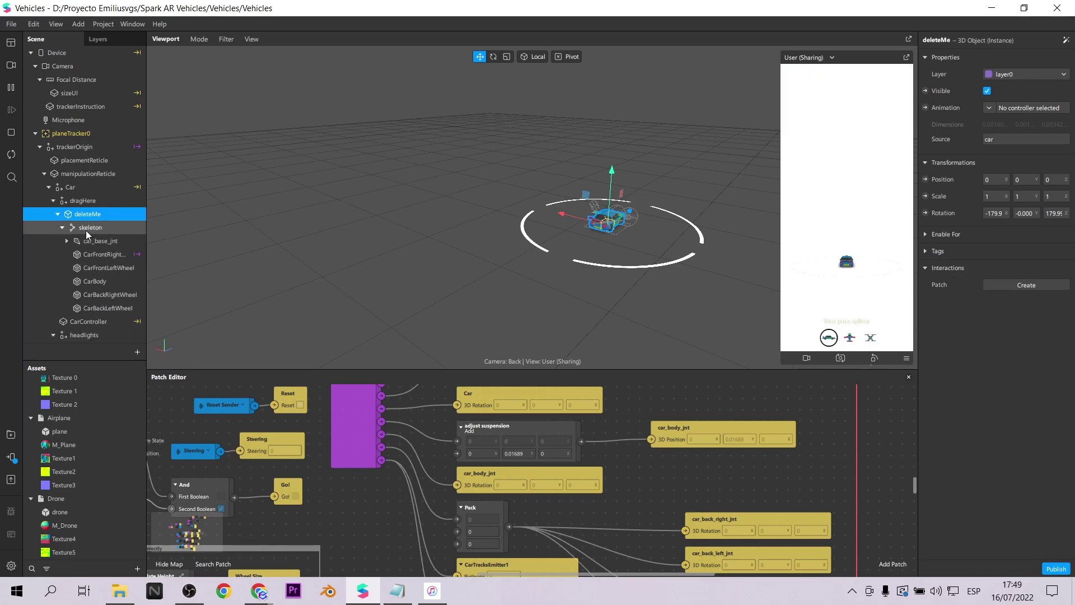
click(103, 254)
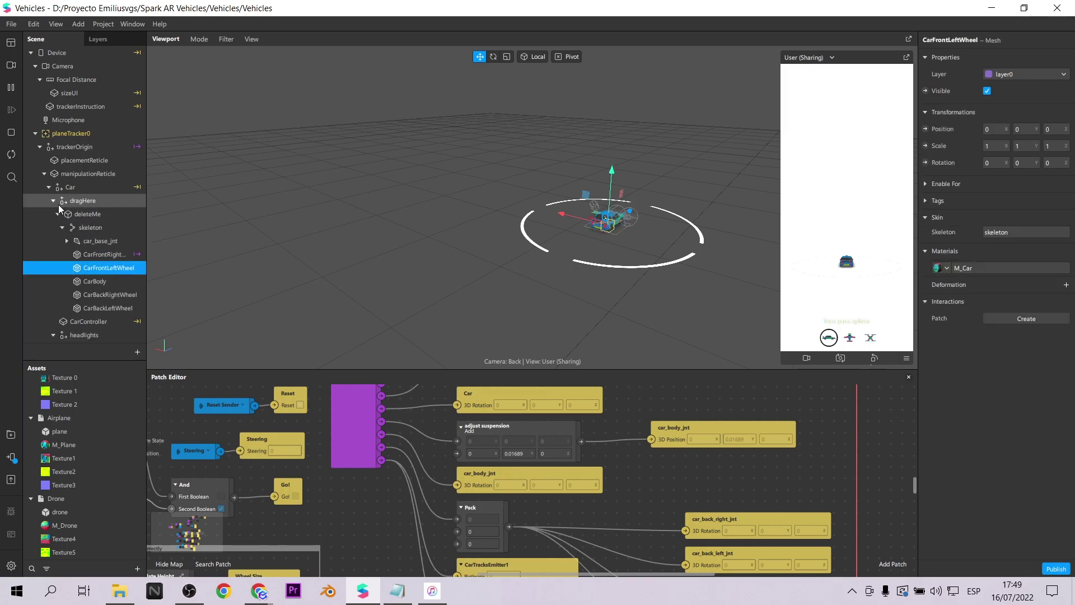
click(58, 214)
click(58, 215)
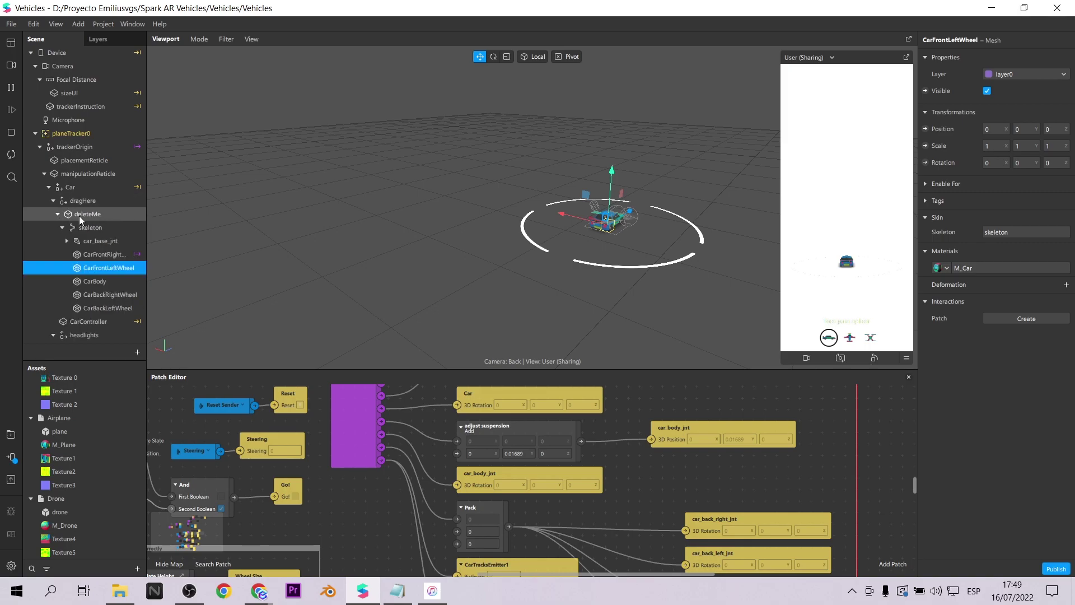
click(86, 228)
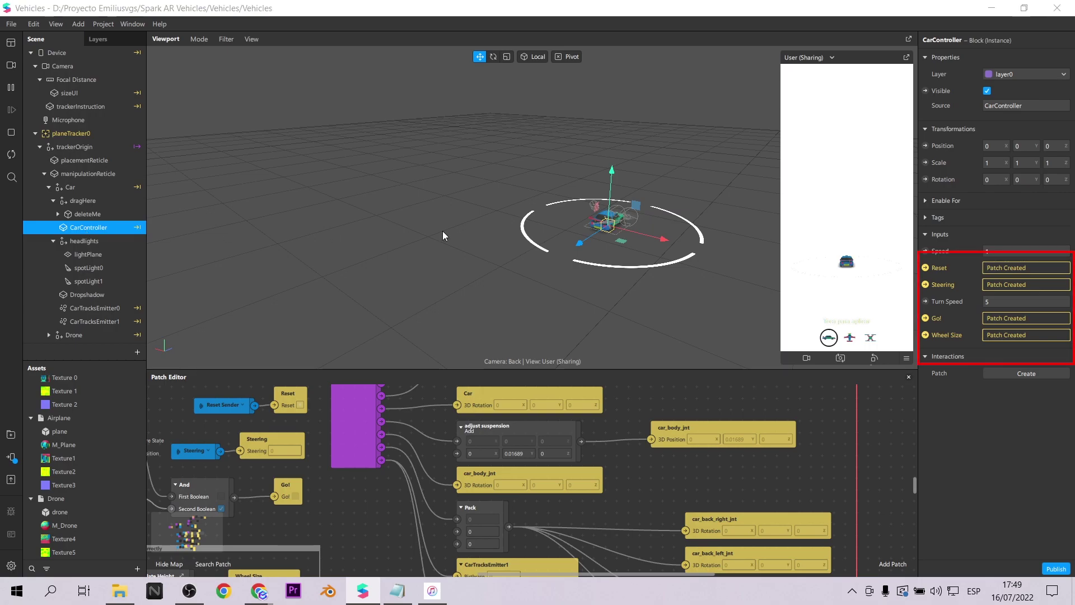
- Bring the CarController patch into view and select deleteMe and its headlights group
click(926, 269)
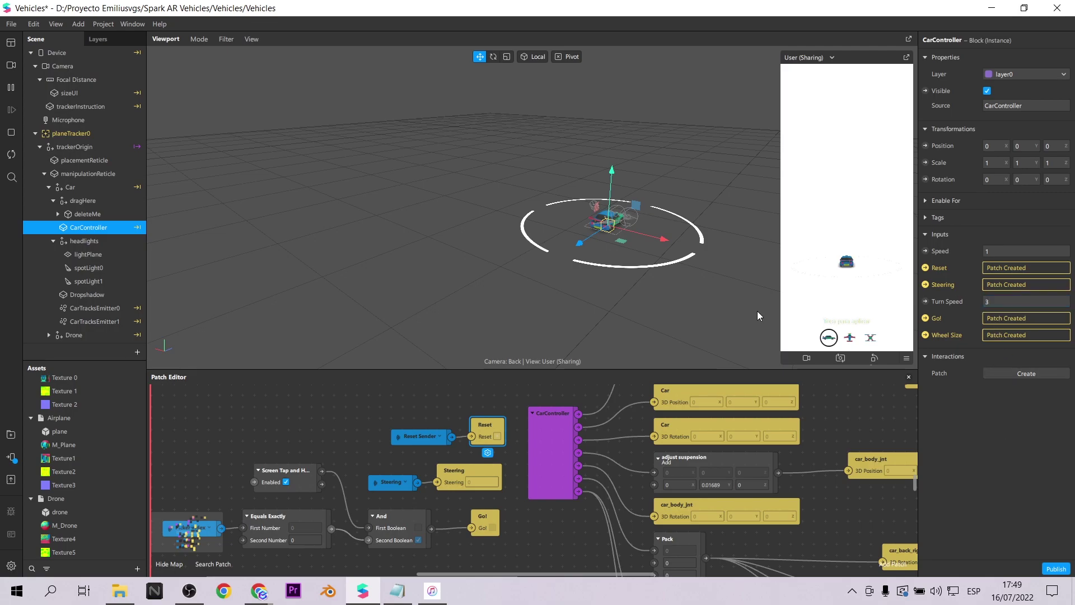
click(84, 214)
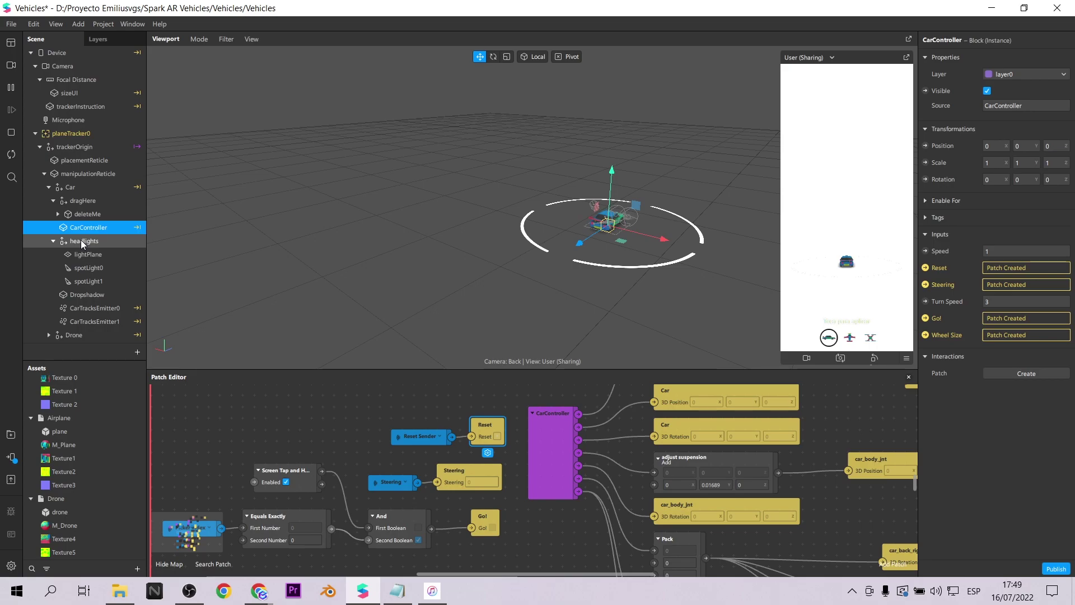
click(82, 240)
- Check lightPlane and both spot lights, toggle lightPlane's visibility, then select Dropshadow
click(88, 255)
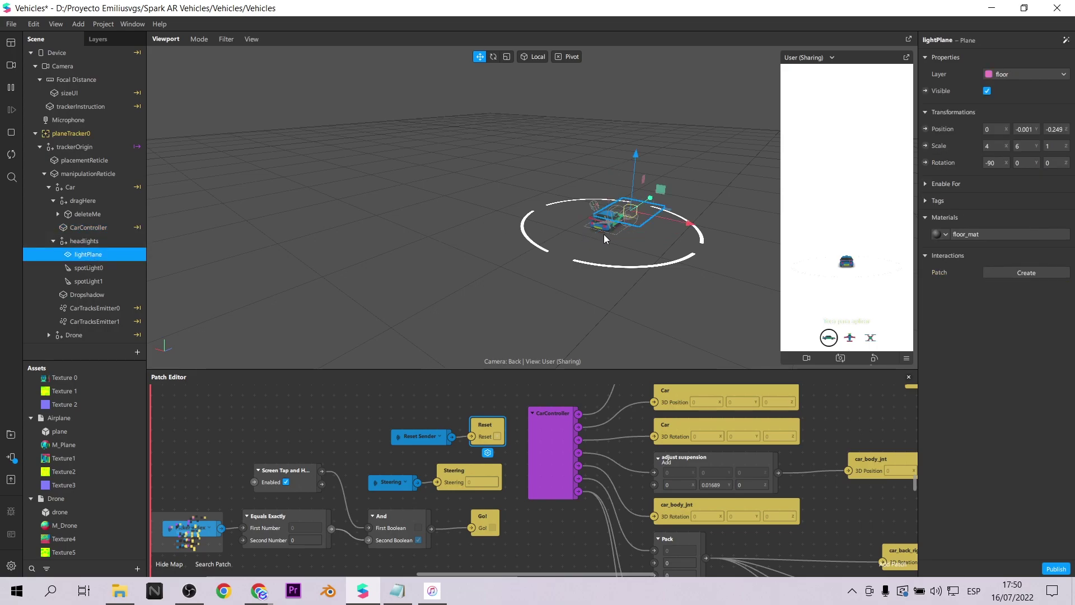
mouse_move(622, 289)
mouse_down()
mouse_move(676, 289)
mouse_move(561, 312)
mouse_move(385, 311)
mouse_move(322, 300)
mouse_move(682, 240)
mouse_up()
click(93, 268)
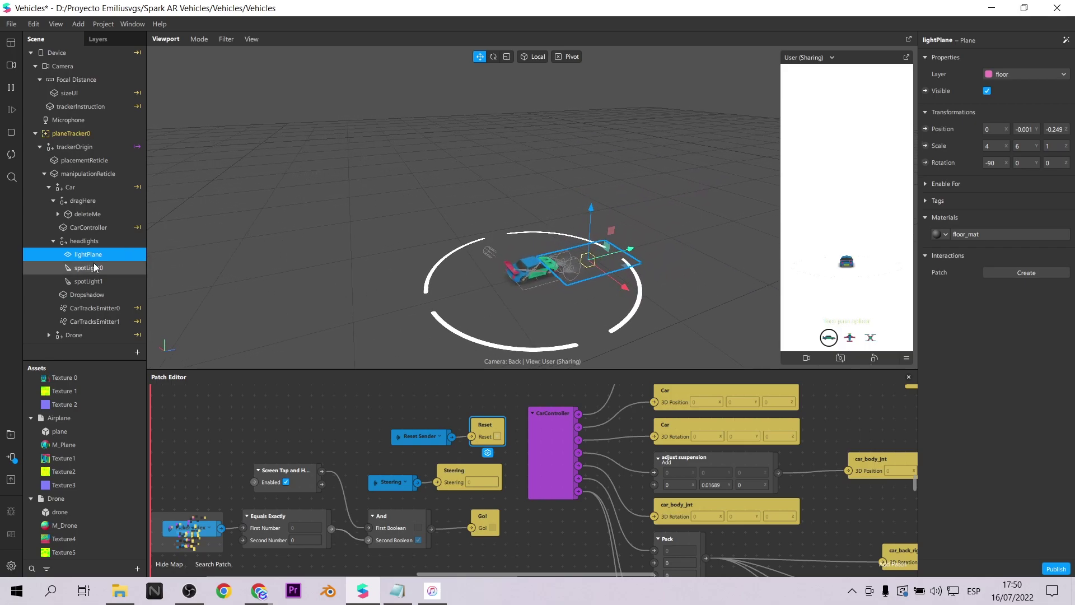
click(98, 281)
click(99, 255)
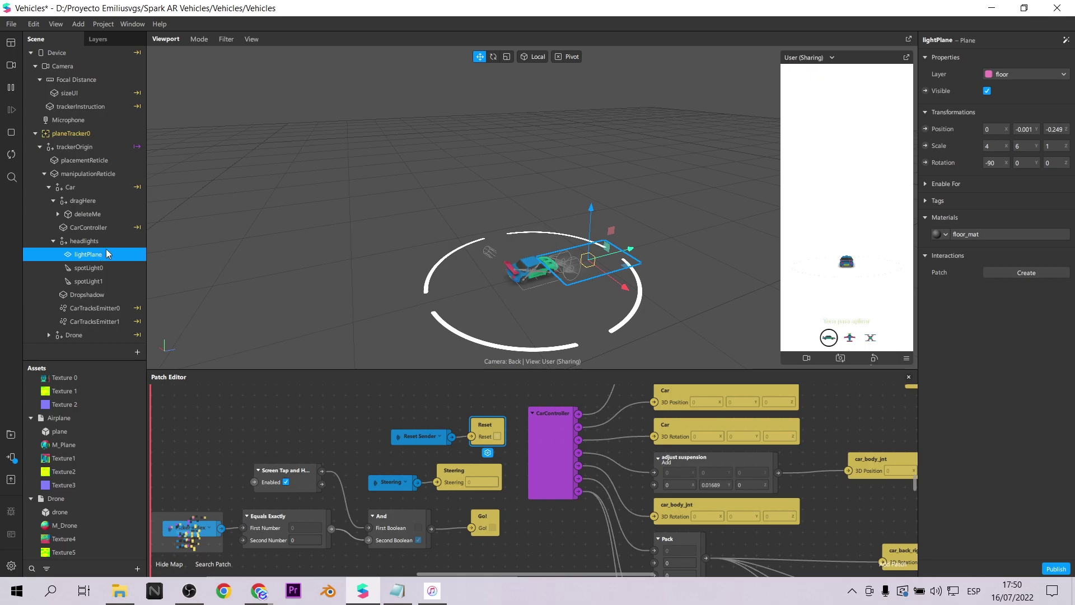
click(987, 91)
scroll(85, 297, down, 2)
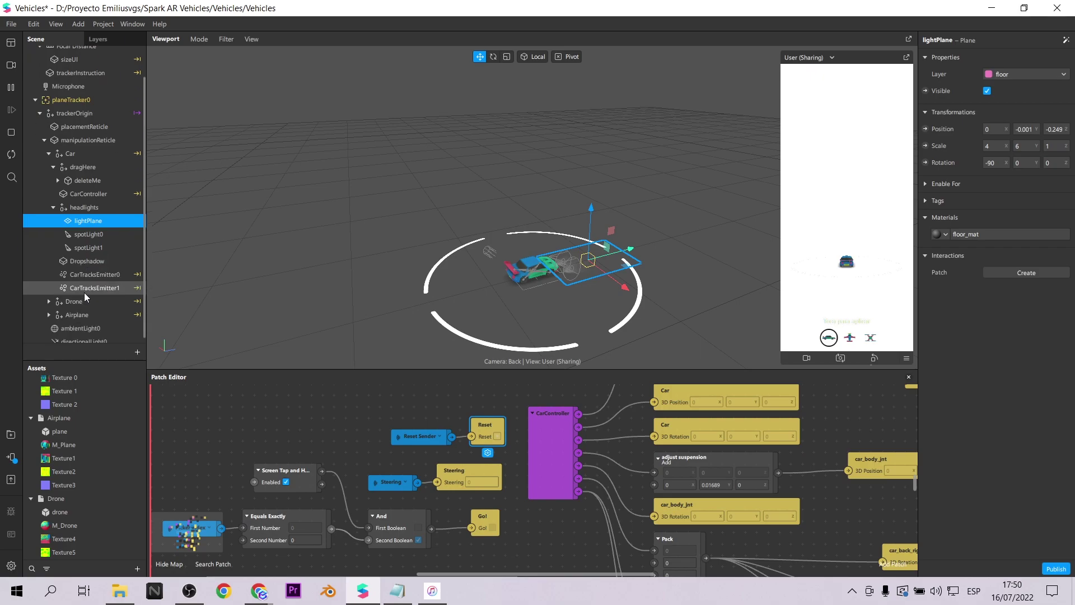
click(82, 257)
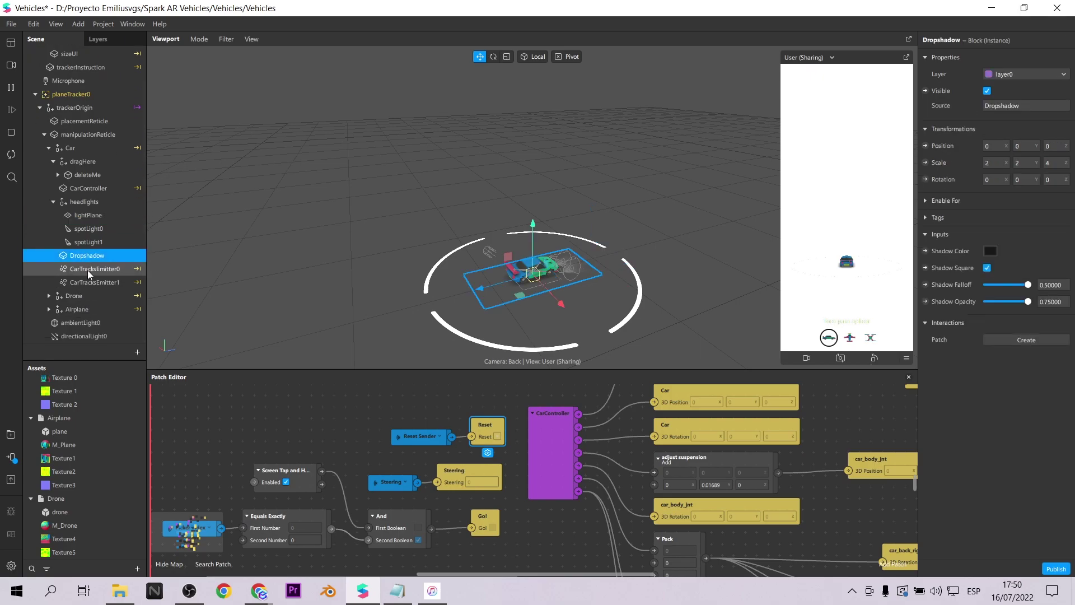
- Select CarTracksEmitter0 and scroll the patch graph to both CarTracksEmitter patches
click(88, 271)
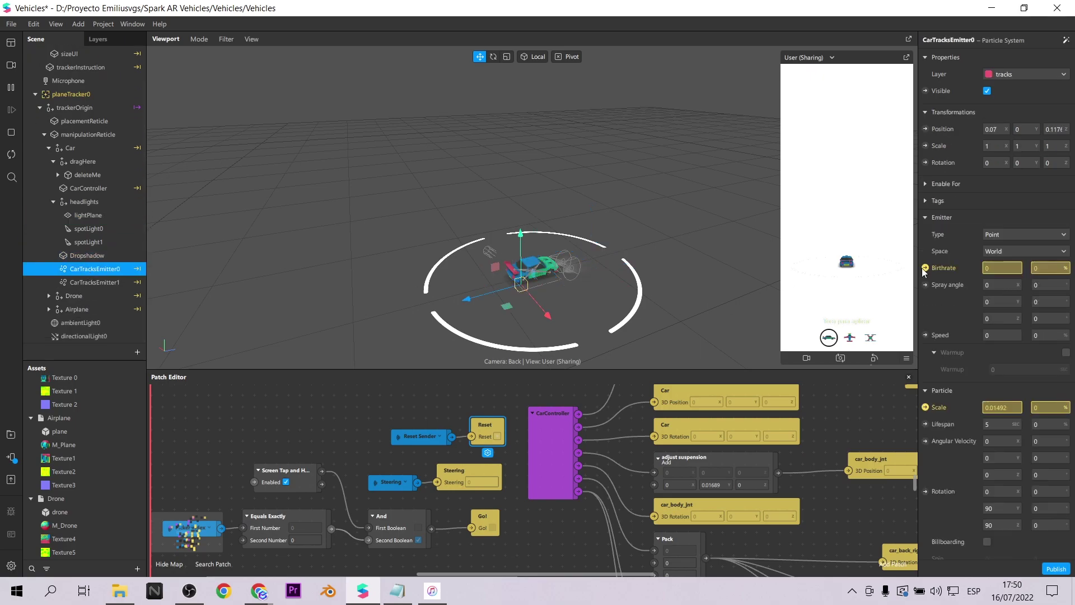
scroll(386, 442, right, 5)
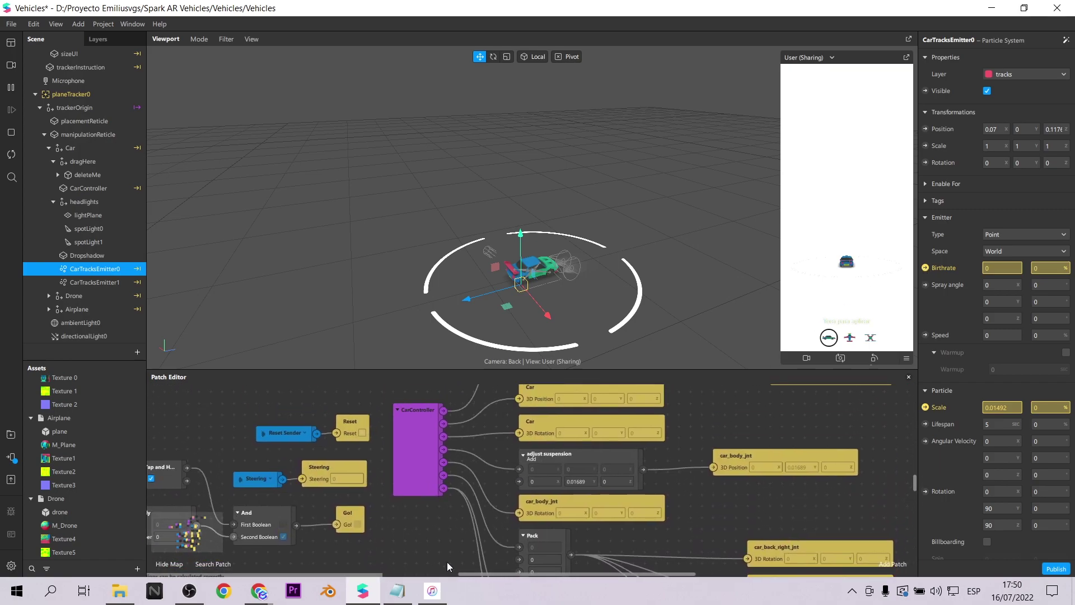
scroll(447, 562, down, 1)
scroll(508, 480, down, 6)
scroll(509, 479, right, 2)
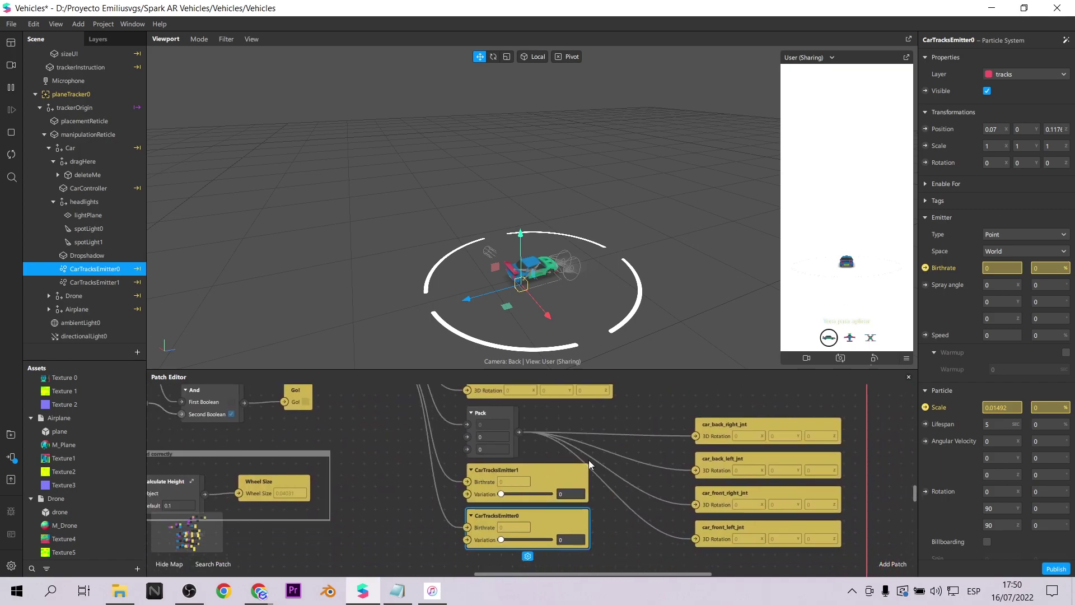
scroll(442, 551, up, 5)
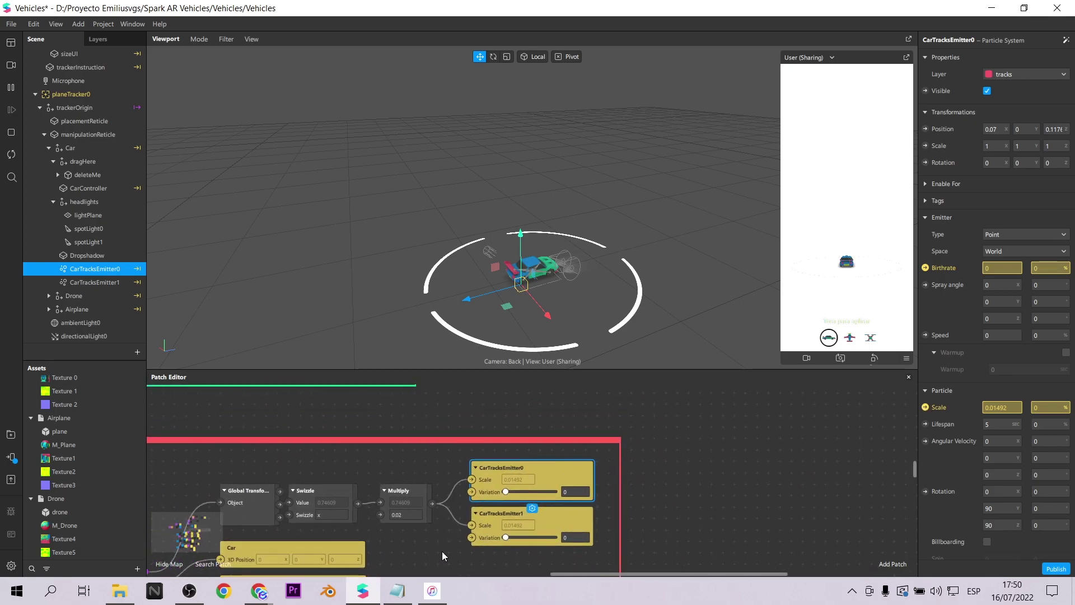
scroll(473, 520, right, 7)
scroll(556, 421, left, 2)
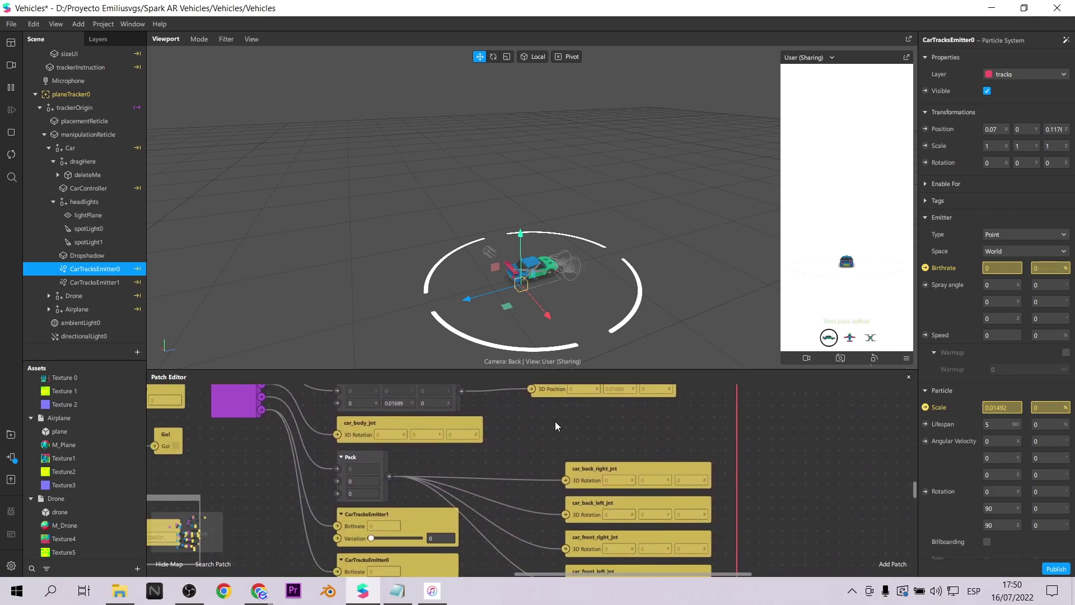
- Compare the DroneController and CarController inputs and inspect DroneTrailsEmitter0's settings
click(49, 148)
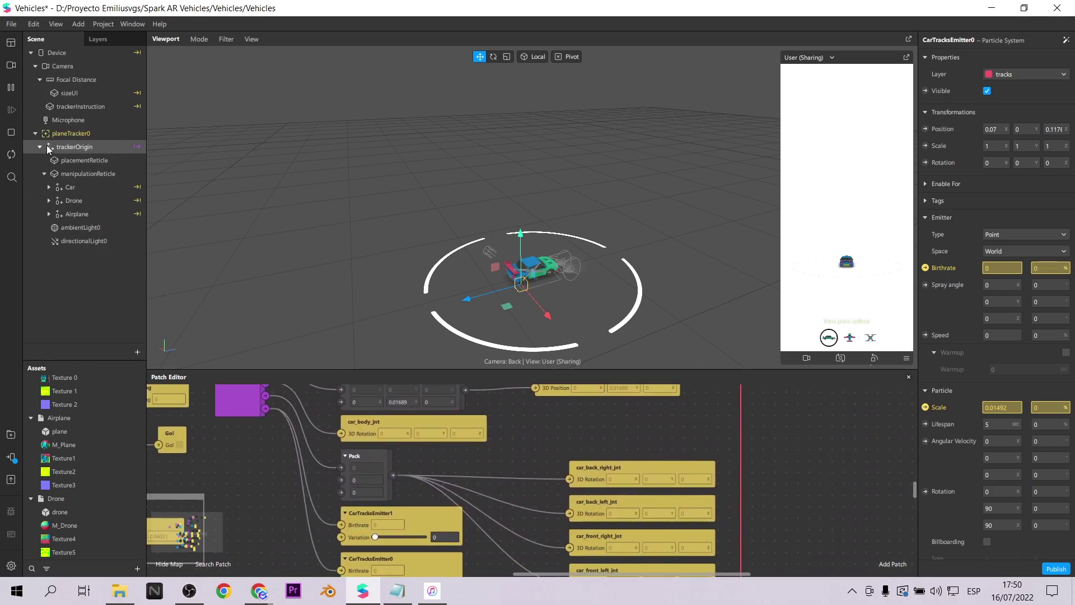
click(48, 201)
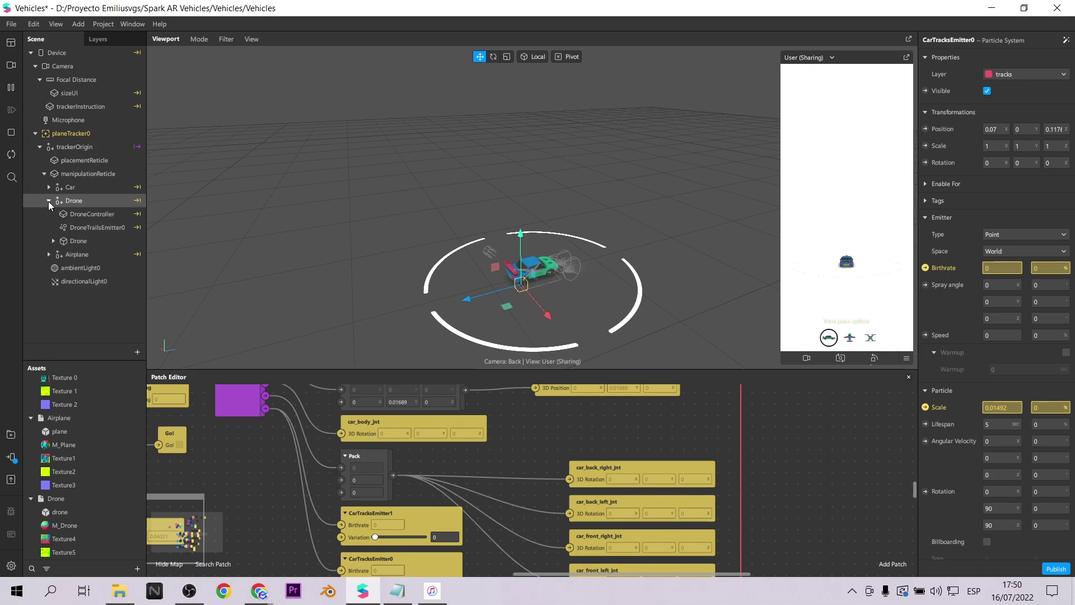
click(72, 216)
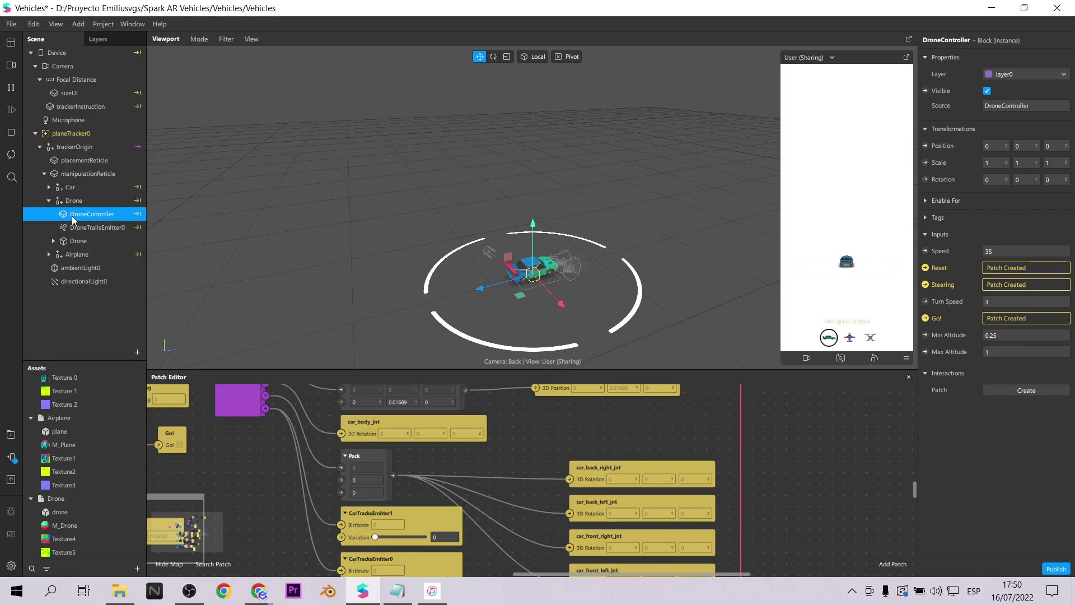
click(48, 188)
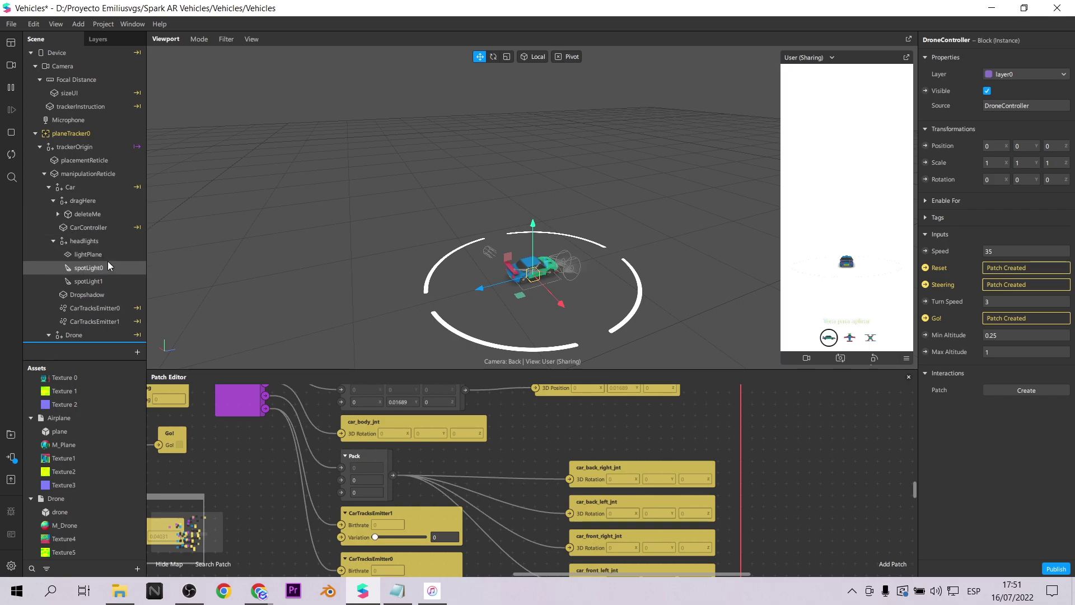
click(104, 227)
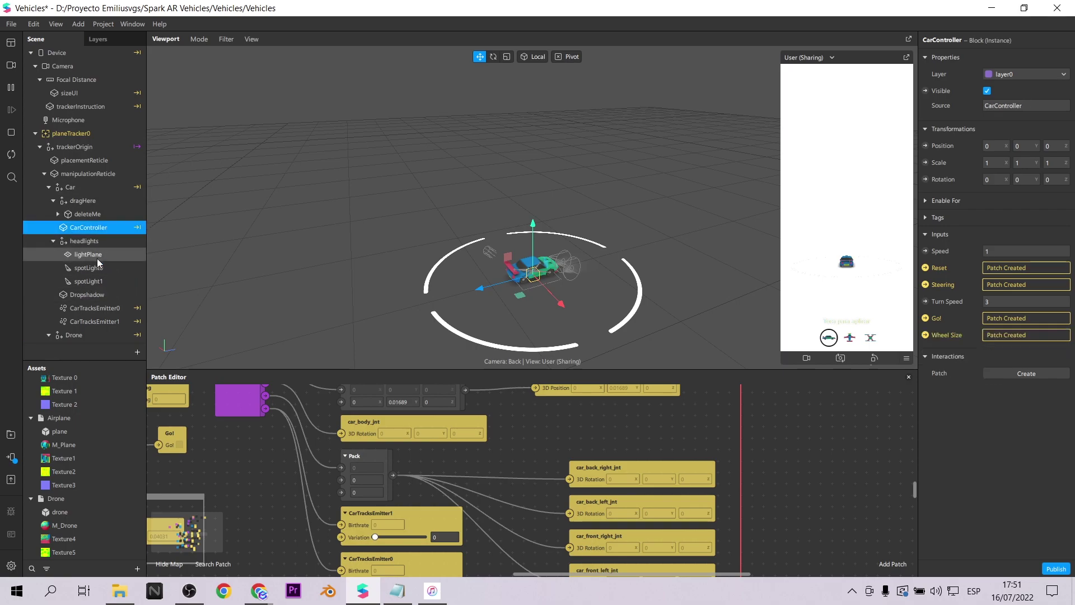
scroll(96, 257, down, 3)
click(96, 269)
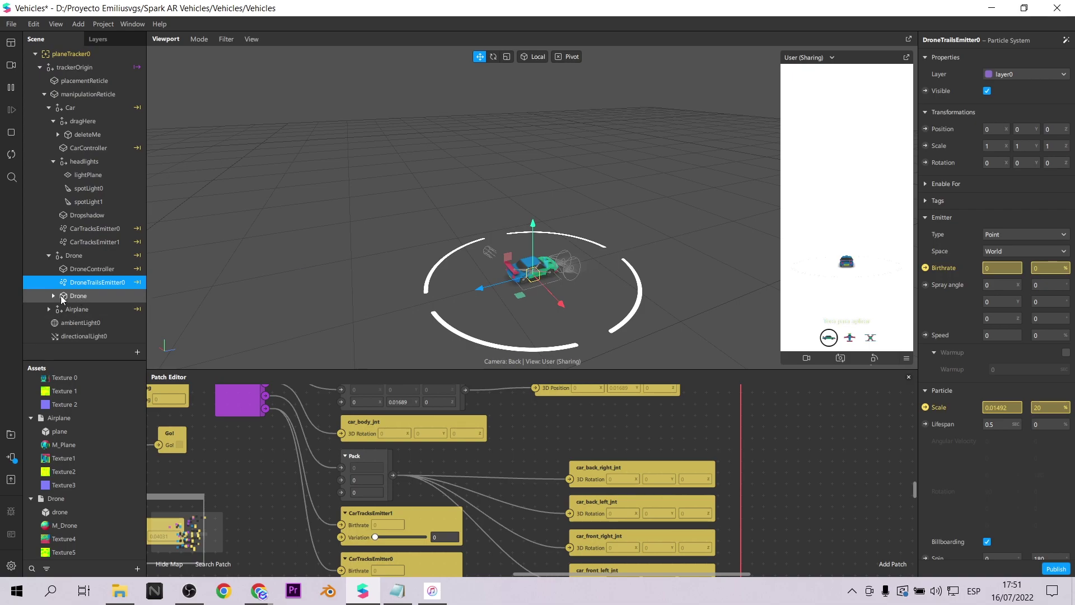
- Expand the drone skeleton, inspect AirplaneTrailsEmitter0 and AirplaneController, then start Test on Device
click(73, 296)
double_click(98, 296)
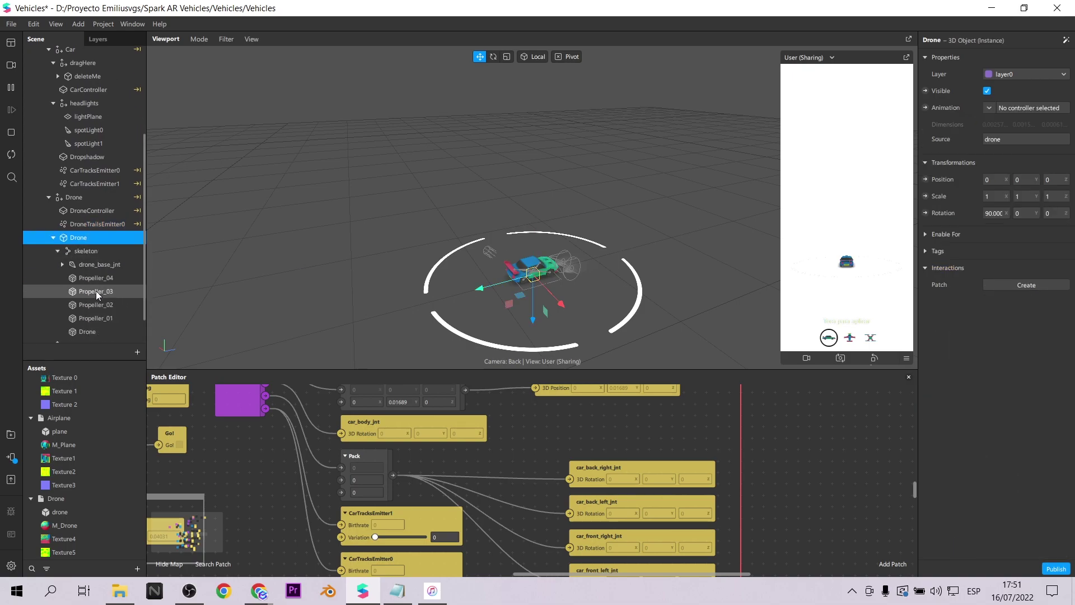
scroll(73, 303, down, 3)
click(49, 312)
click(100, 283)
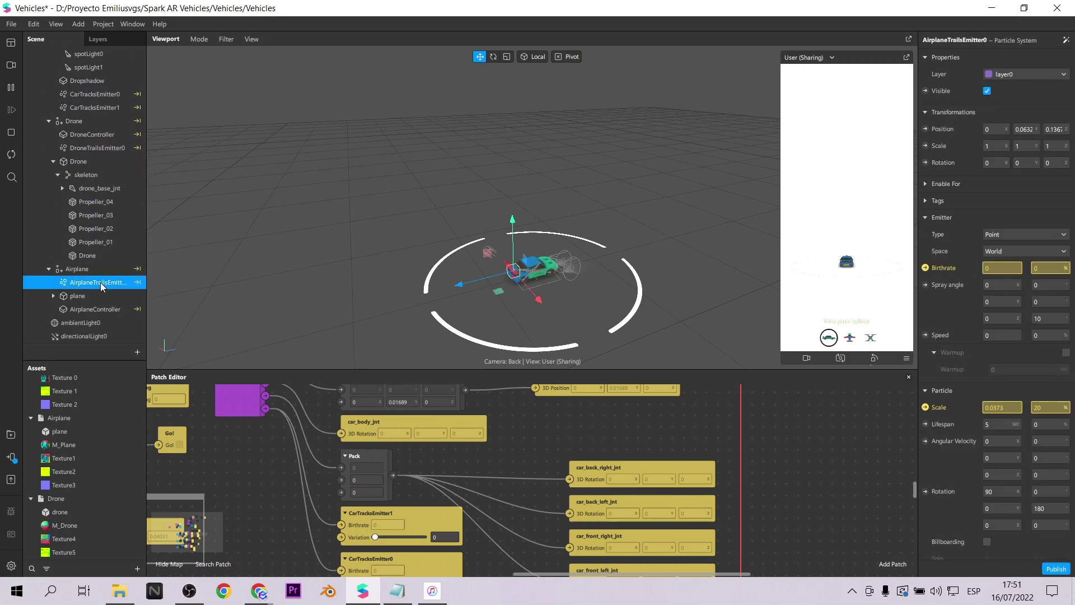
click(93, 311)
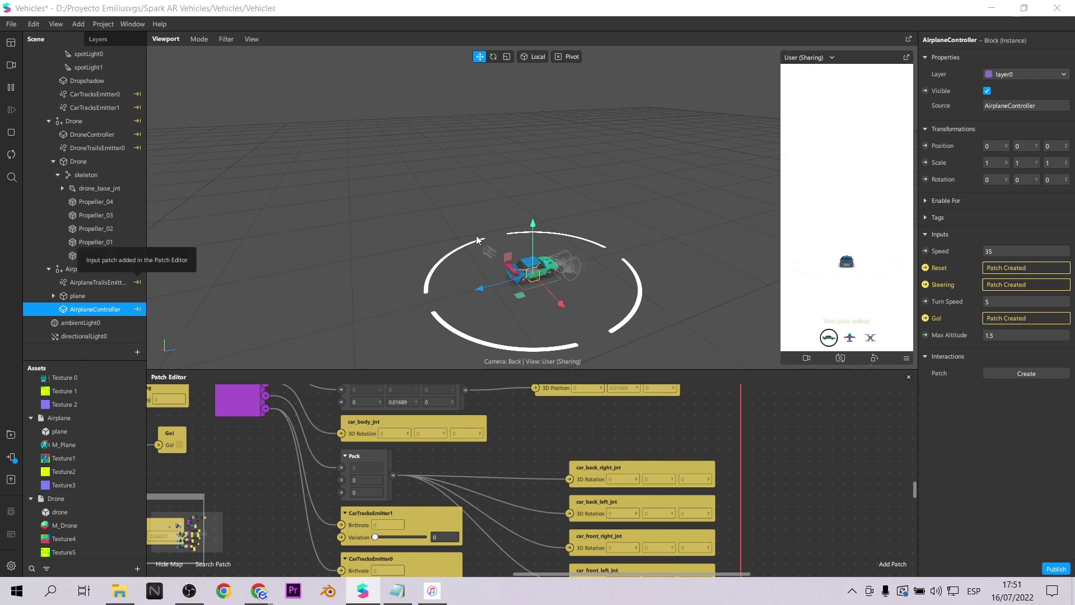
click(371, 181)
click(10, 457)
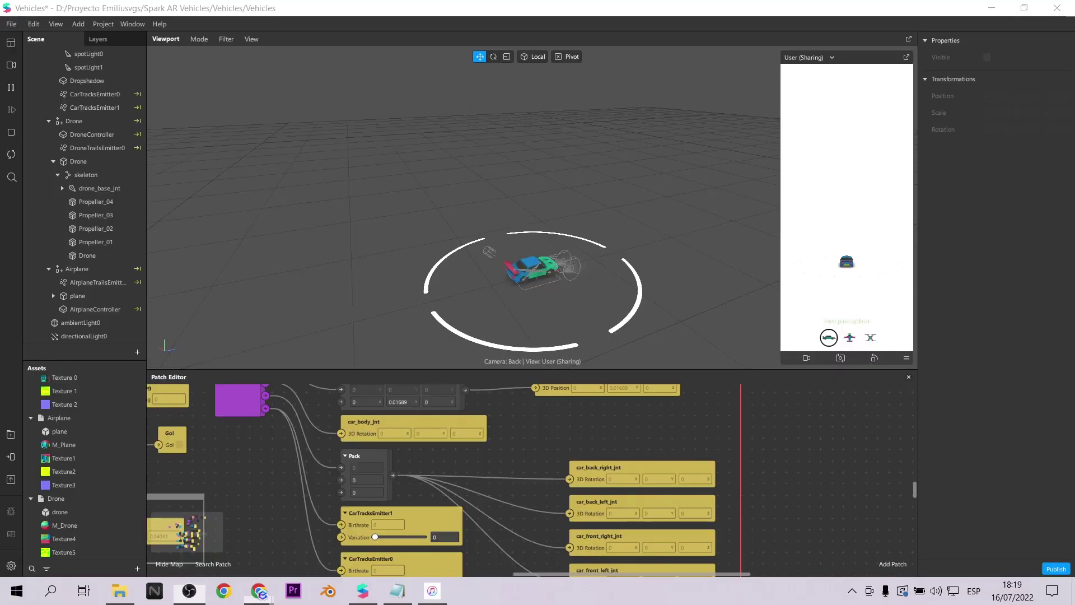
- Collapse the Drone and Airplane groups and delete both from the scene
scroll(101, 171, up, 2)
click(47, 165)
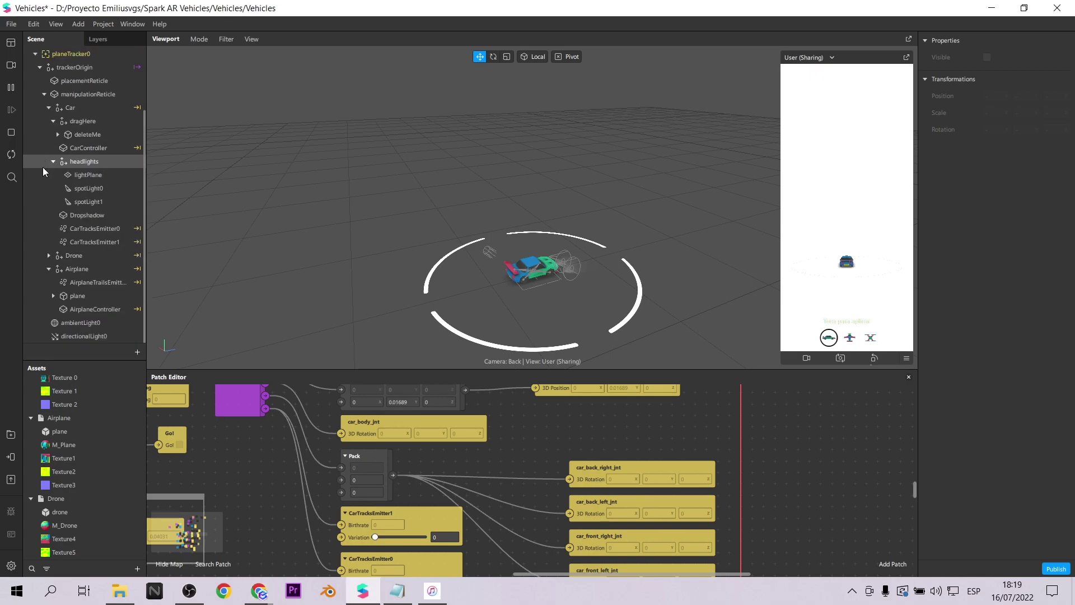
click(49, 268)
click(72, 296)
shift+click(84, 309)
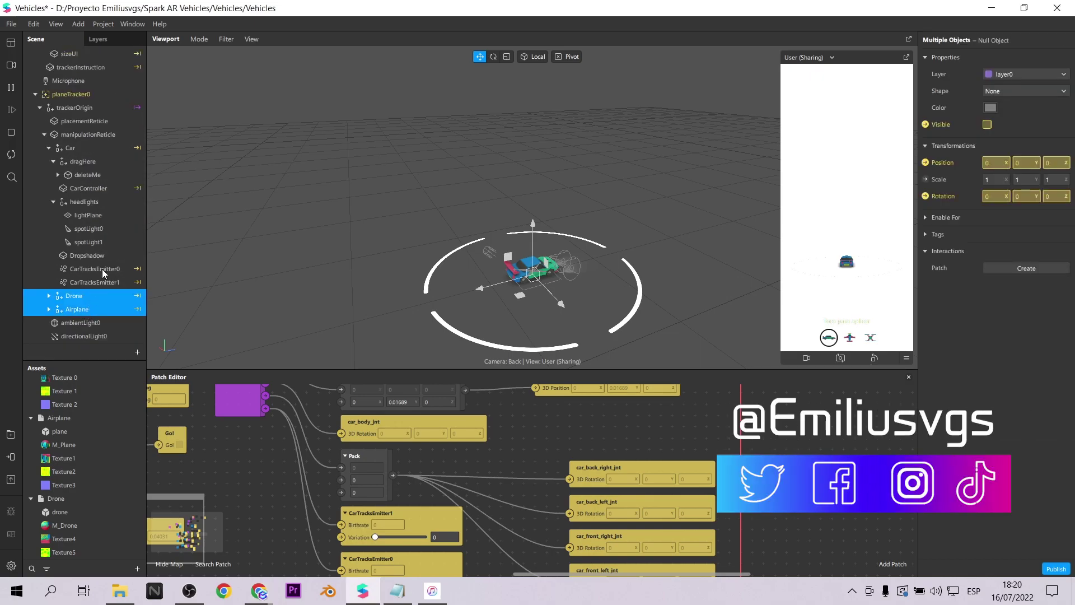
key(Delete)
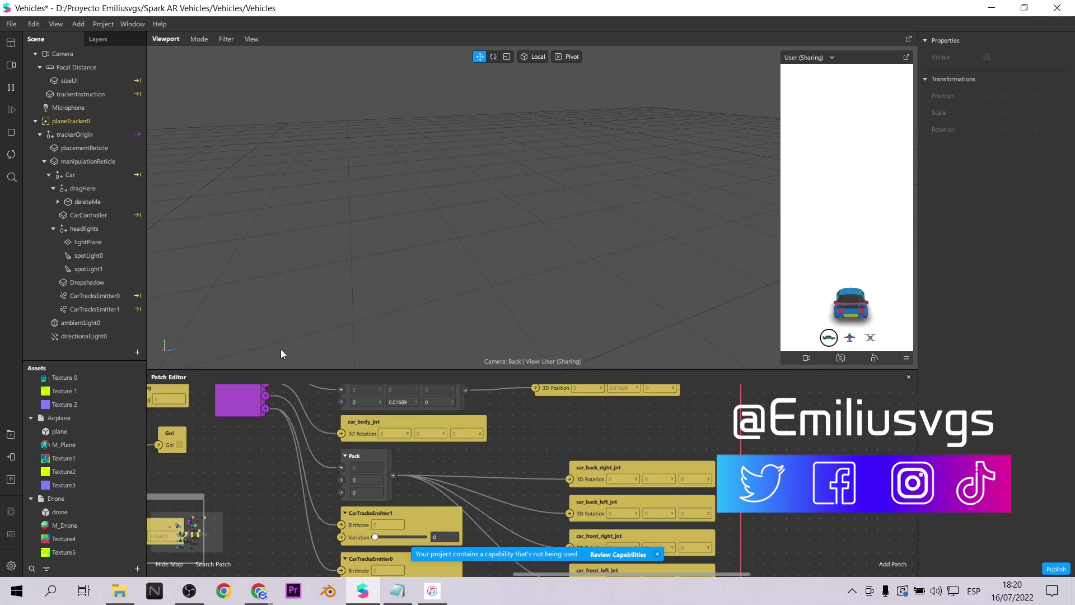
- Dismiss the unused-capability notification and switch to another window
scroll(526, 458, down, 3)
scroll(616, 476, down, 3)
scroll(714, 488, up, 5)
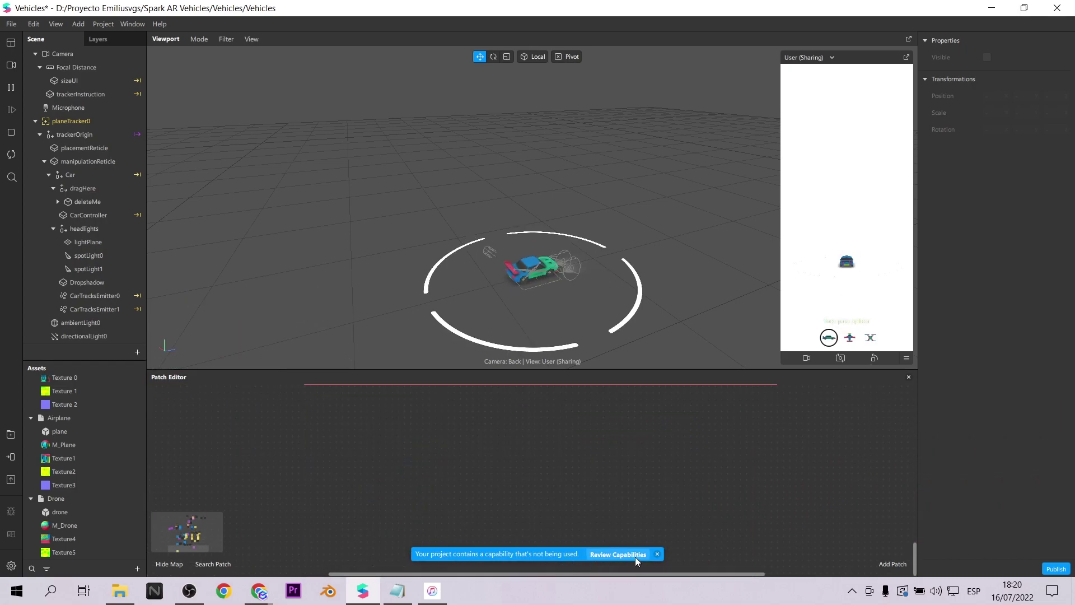
click(657, 554)
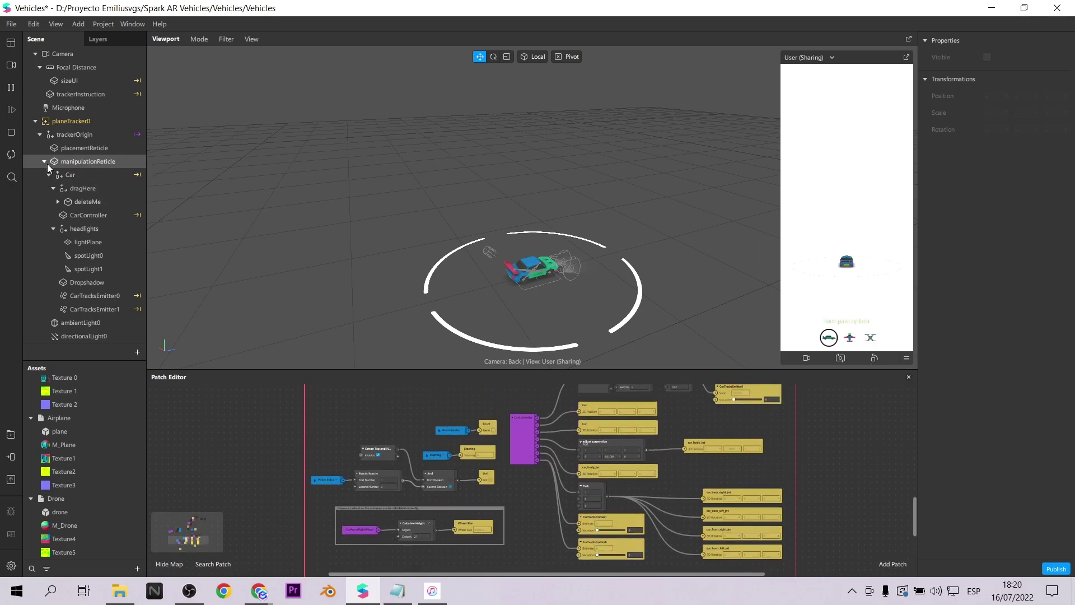
key(alt+Tab)
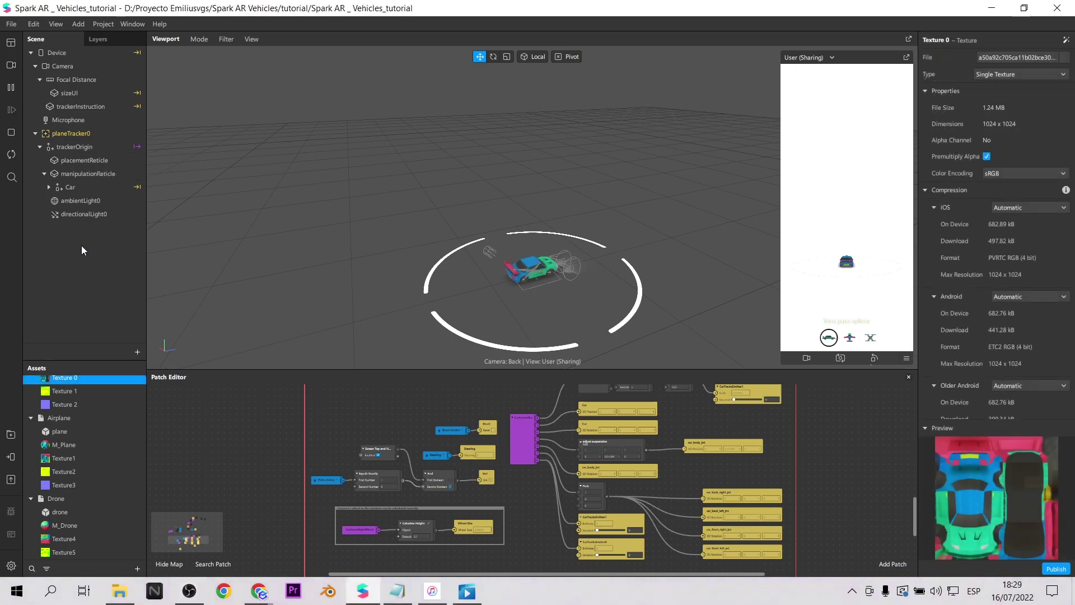
- Create an occlusion render pass for the Device and move its new patches clear of existing nodes
click(42, 52)
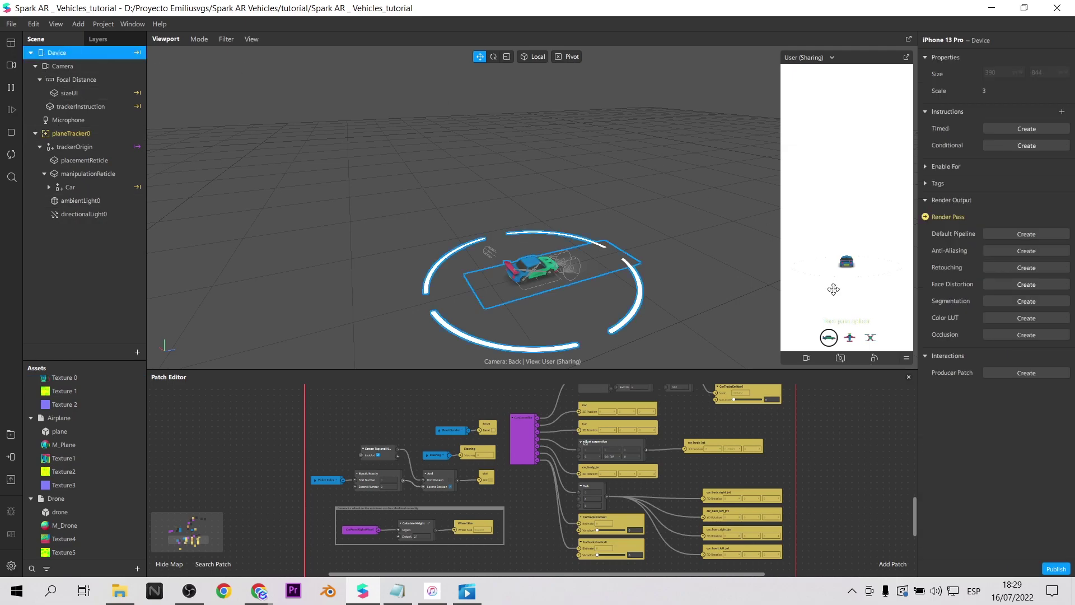
click(1003, 334)
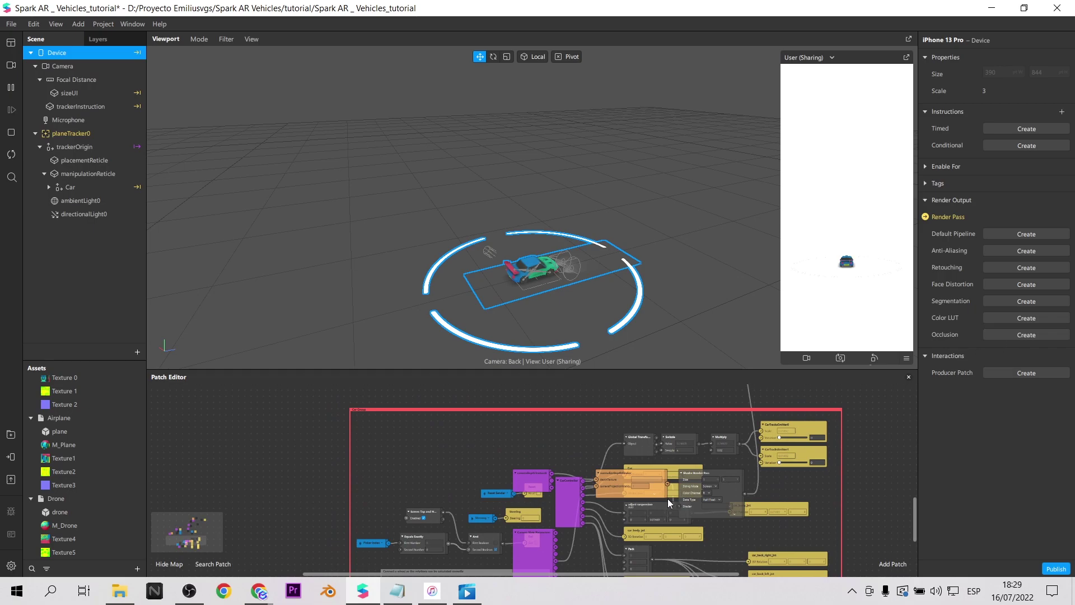
mouse_move(566, 494)
mouse_down()
mouse_move(571, 438)
mouse_move(556, 423)
mouse_move(473, 421)
mouse_up()
drag(630, 478, 636, 409)
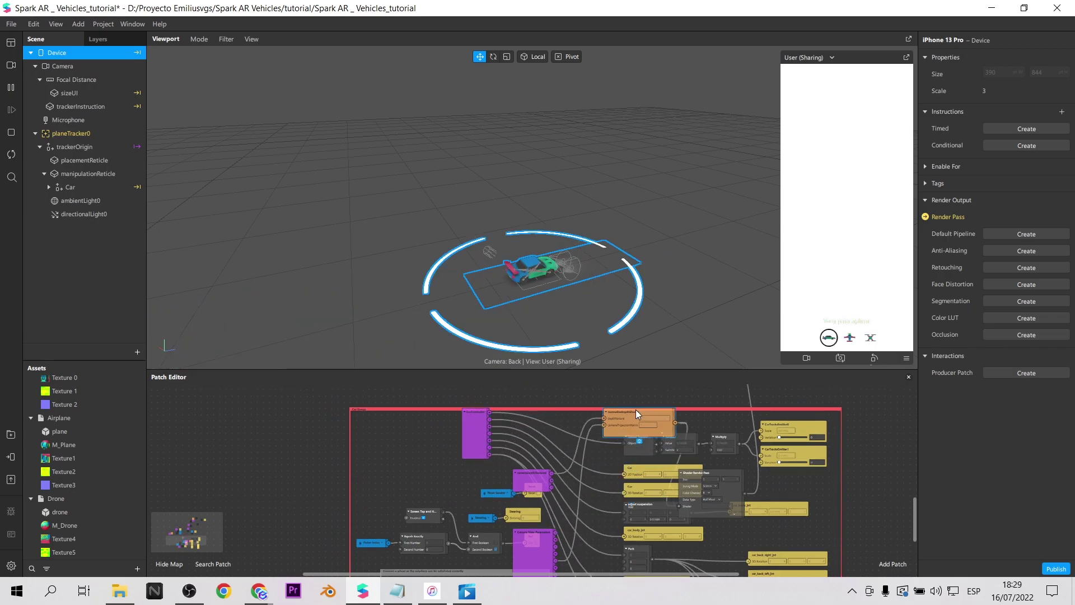
drag(698, 504, 634, 388)
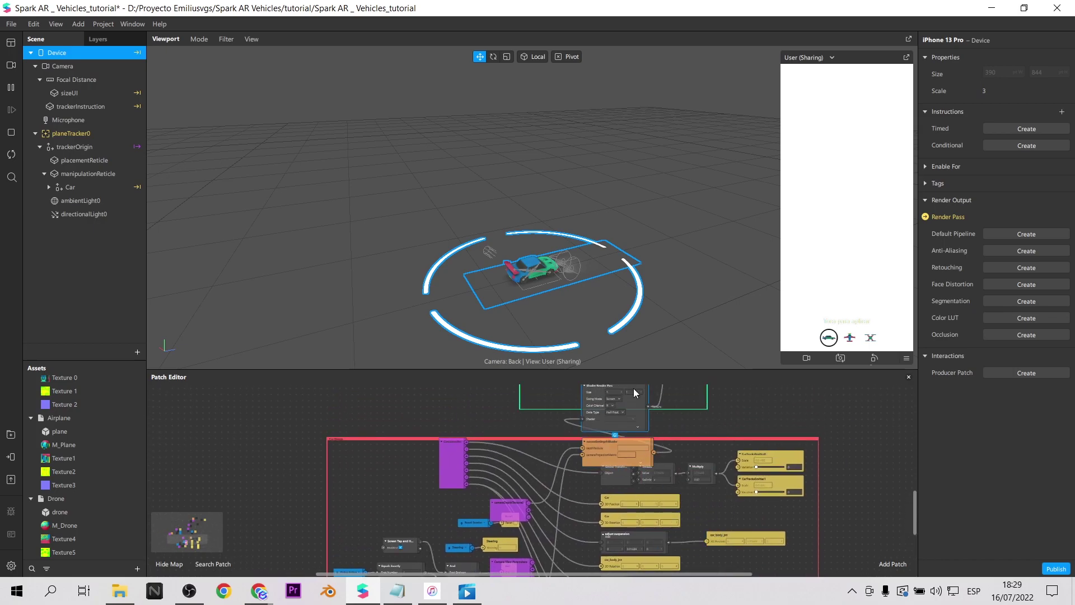
- Line up the depth-shader, render pass and Blend patches in a row ending at Screen Output
mouse_move(616, 447)
mouse_down()
mouse_move(475, 484)
mouse_move(348, 395)
mouse_up()
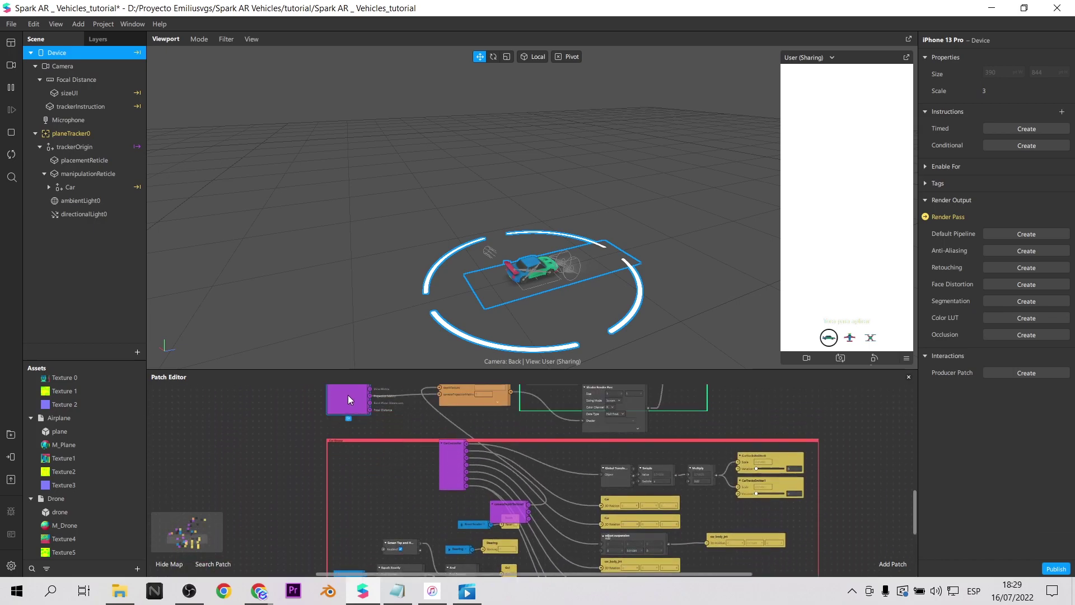
scroll(348, 395, up, 3)
drag(546, 509, 759, 456)
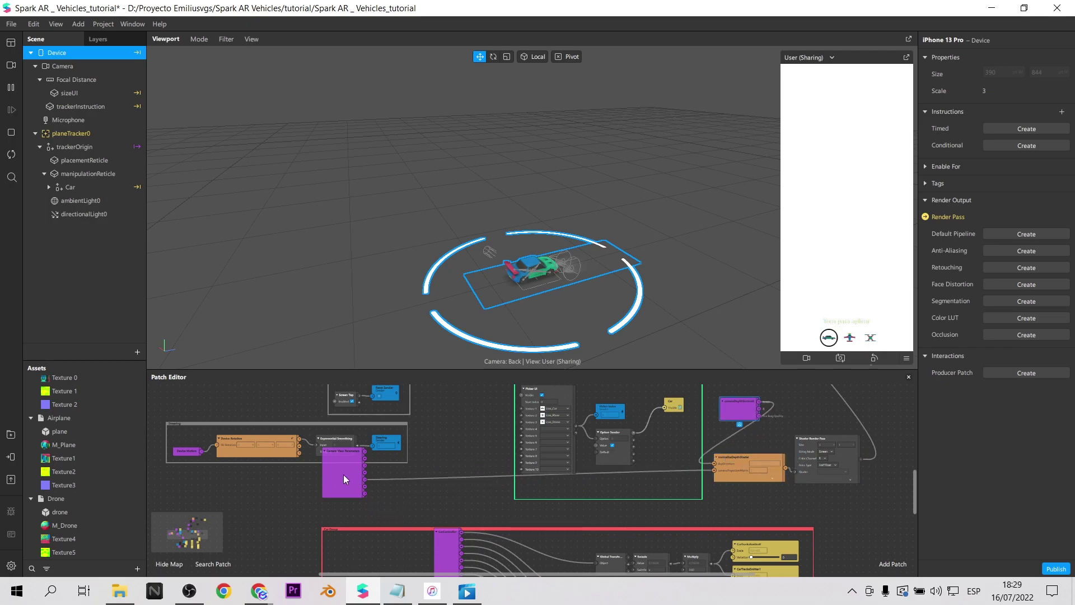
drag(344, 478, 745, 469)
scroll(661, 502, right, 5)
drag(637, 511, 764, 509)
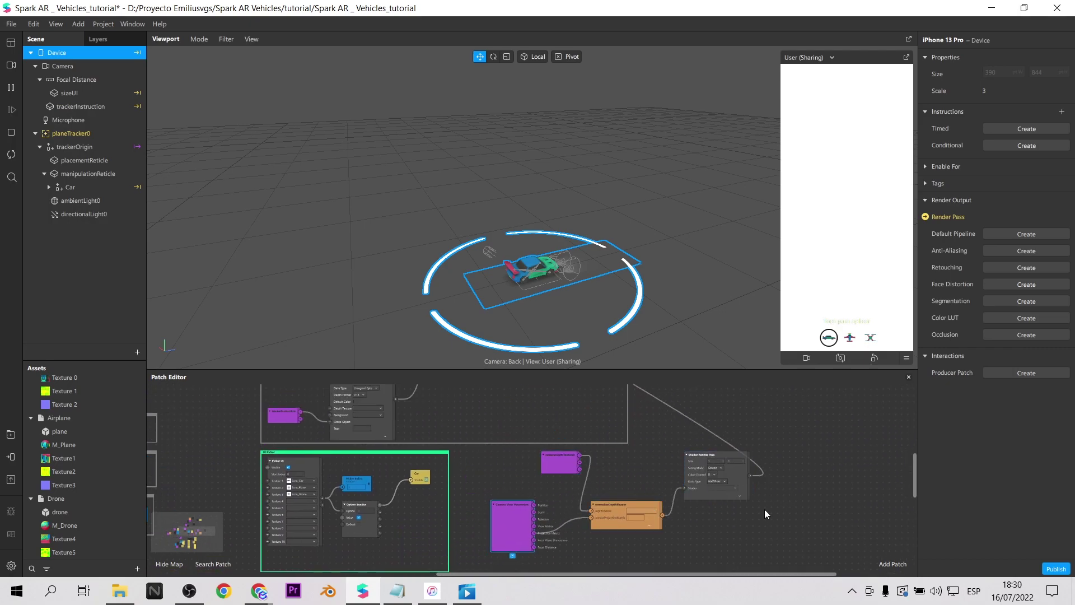
scroll(388, 387, up, 3)
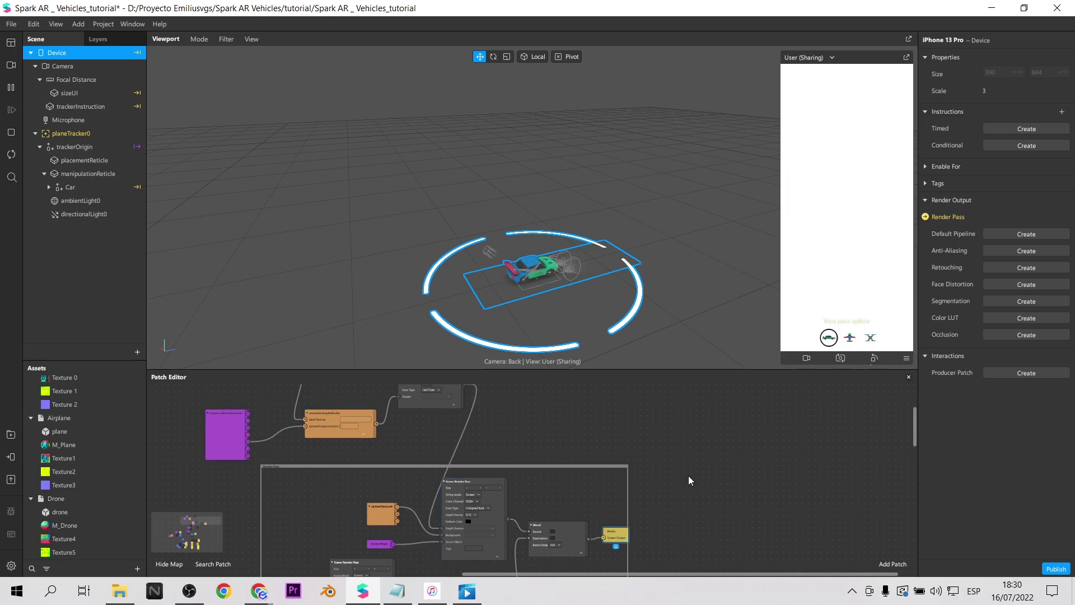
drag(448, 406, 581, 442)
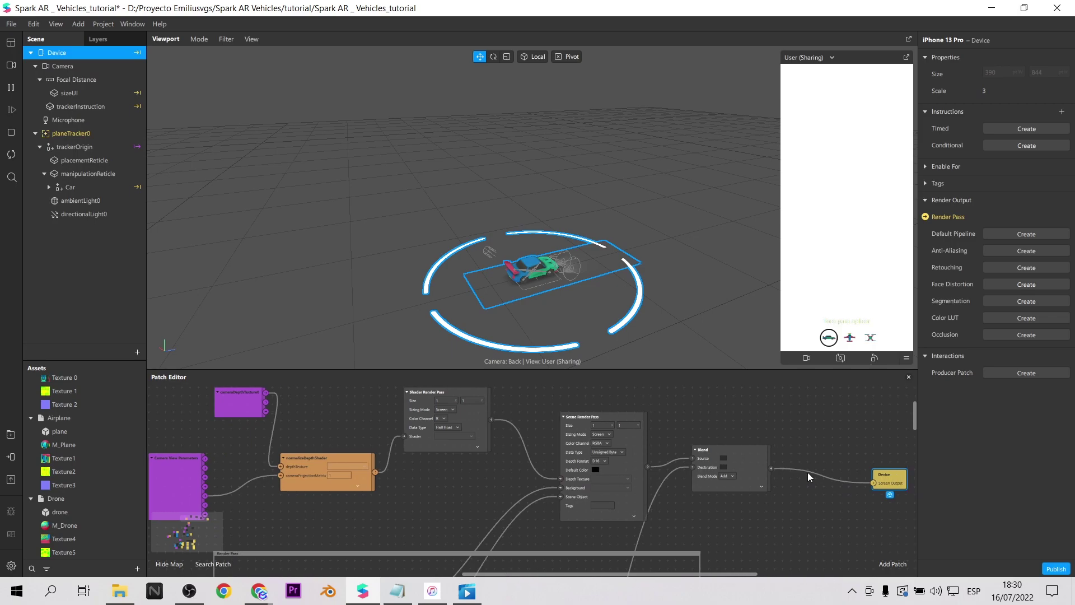
drag(892, 479, 818, 470)
key(alt+Tab)
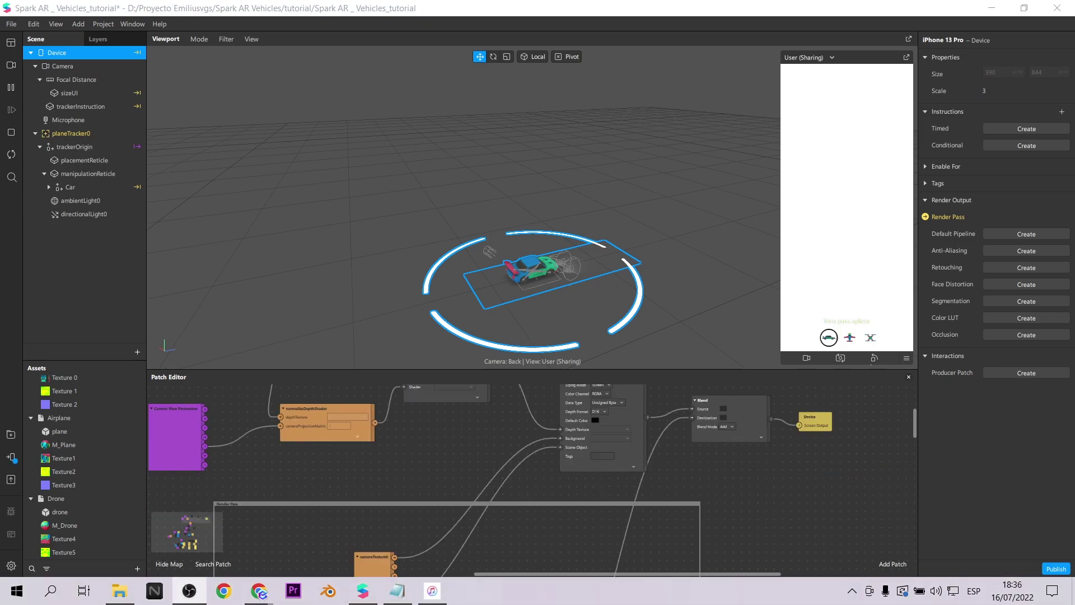
- Expand Car in the Scene panel and uncheck Visible on its Dropshadow object
key(alt+Tab)
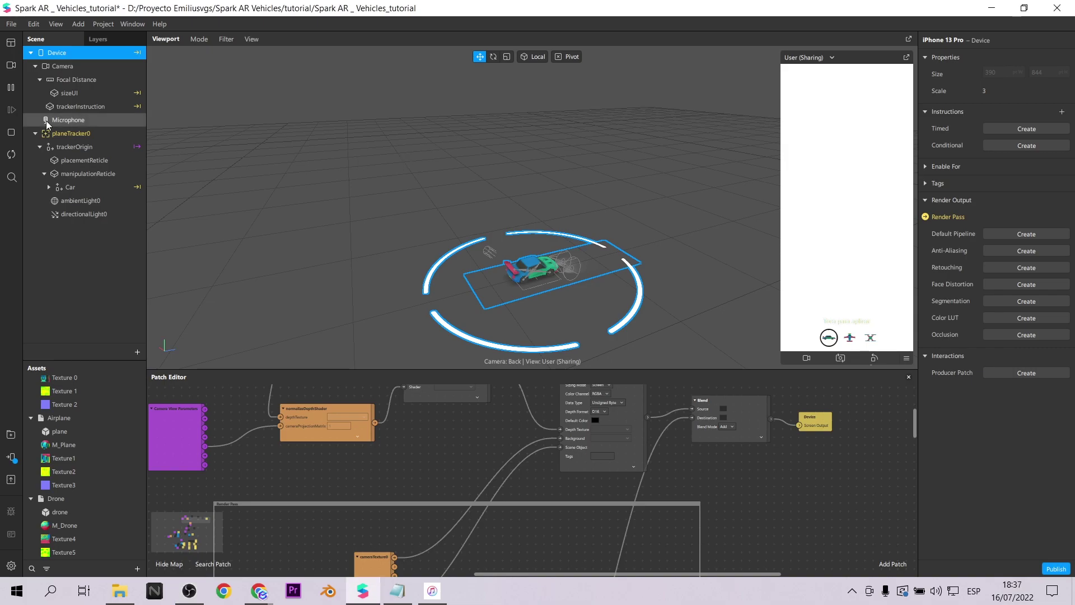
click(597, 267)
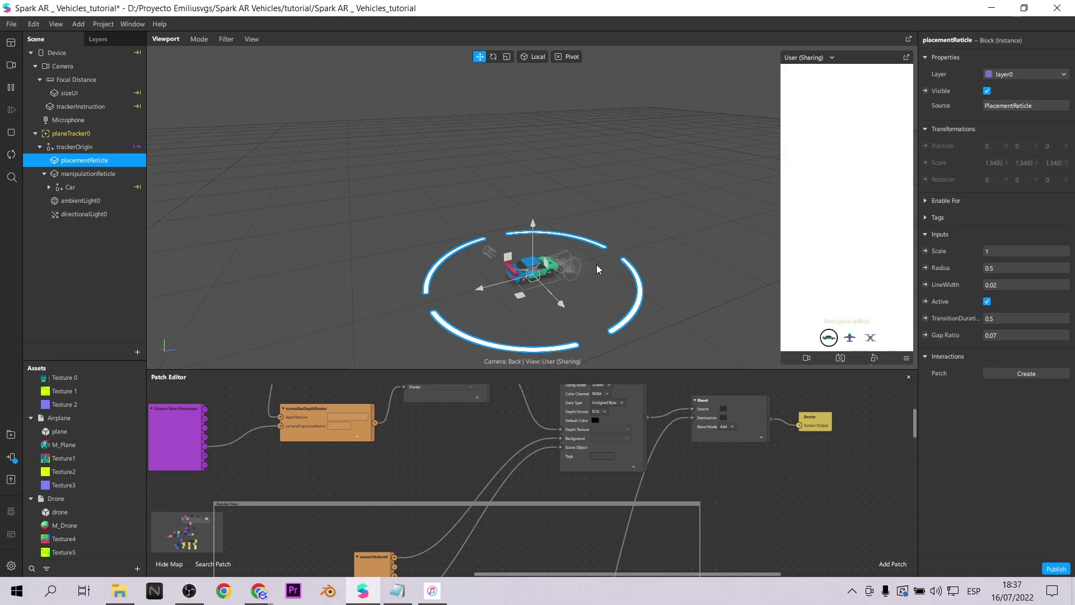
click(49, 189)
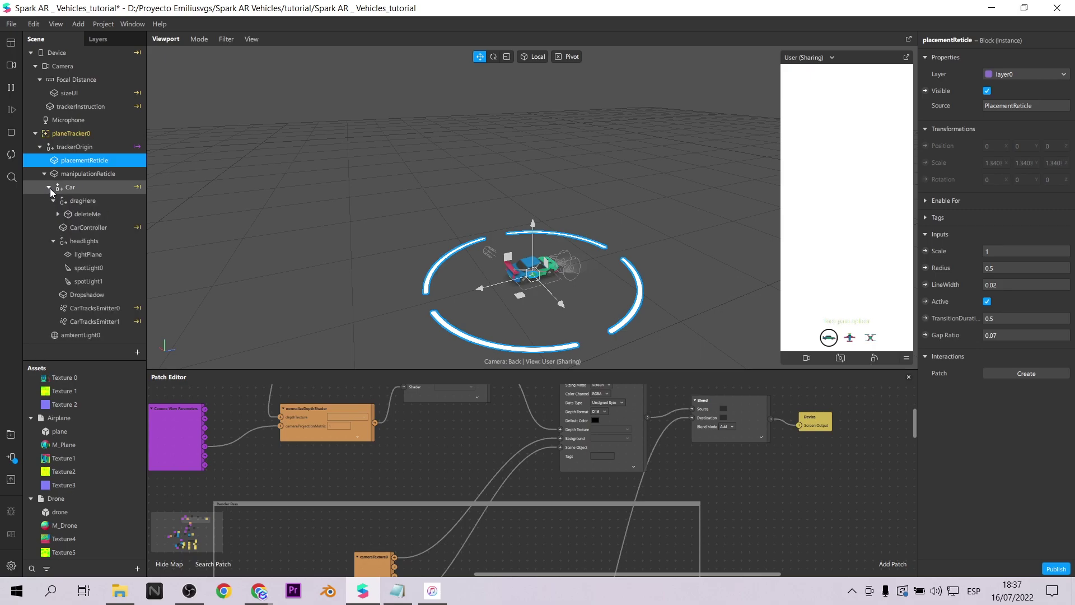
click(93, 259)
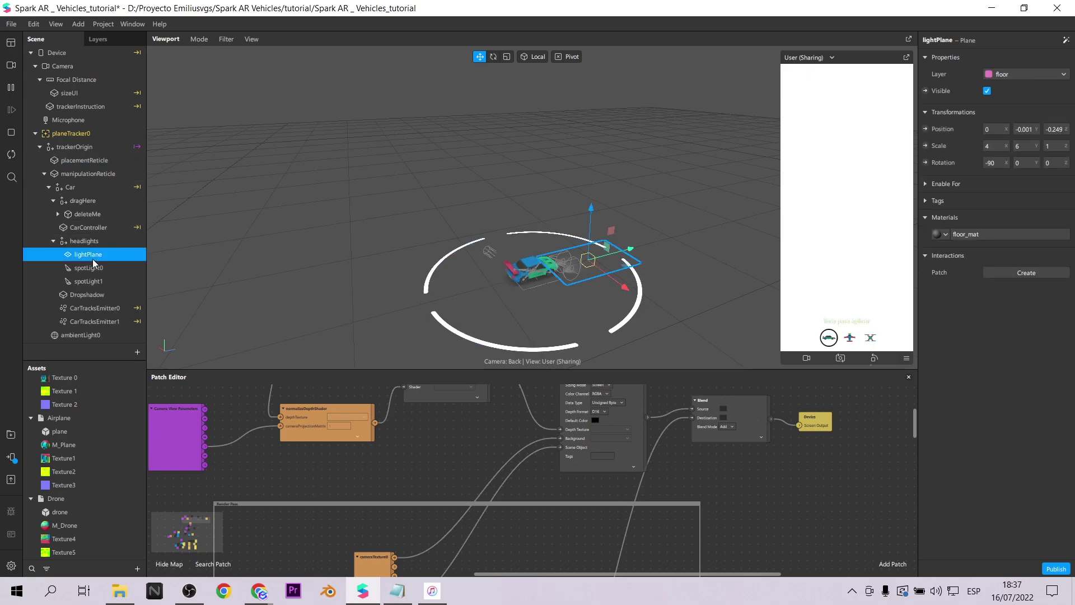
click(90, 294)
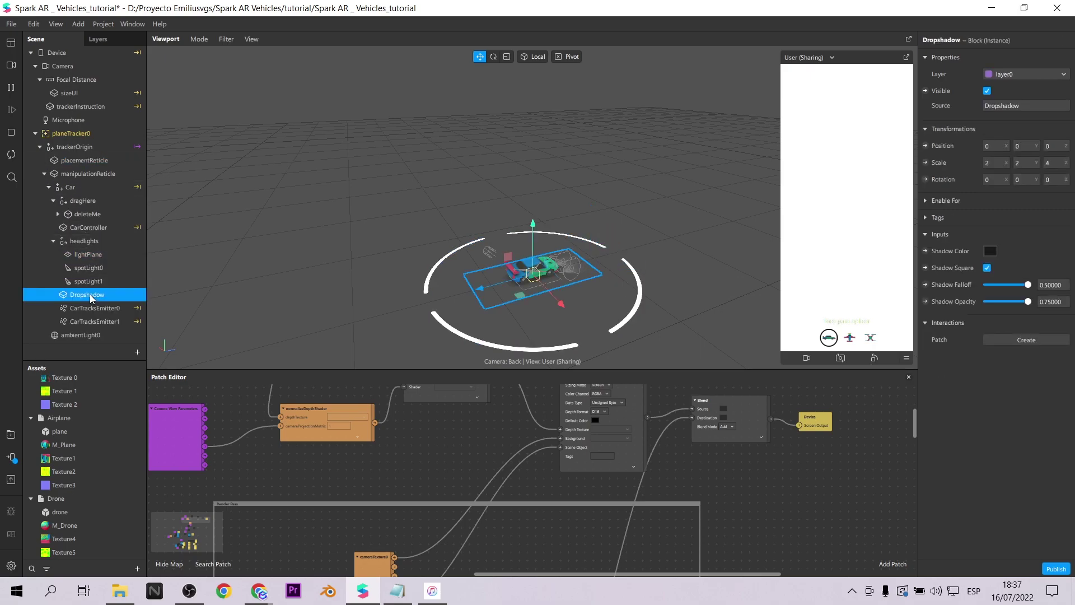
click(988, 92)
- Save the project, then try deleting the Airplane and Drone asset collections, which is refused
click(105, 254)
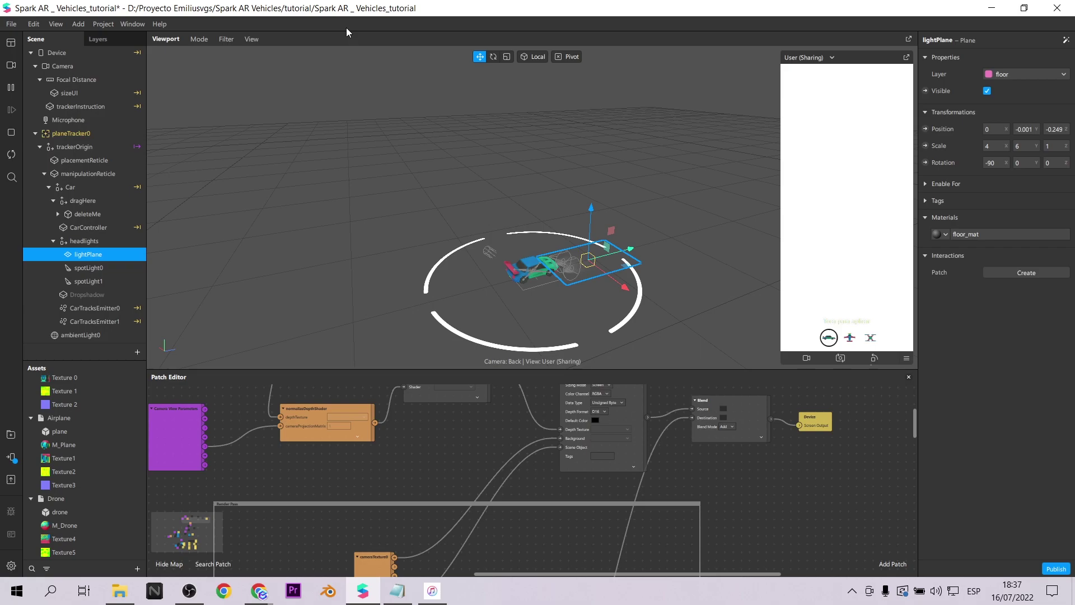
key(ctrl+s)
scroll(475, 392, down, 5)
click(56, 487)
shift+click(58, 406)
key(Delete)
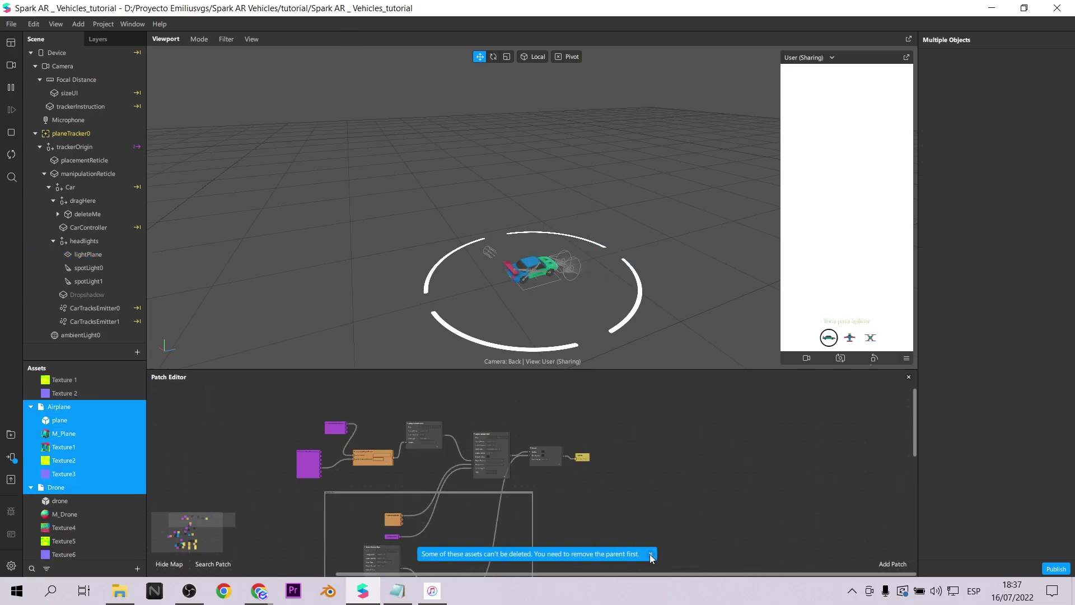
click(651, 554)
- Inspect the Airplane and Car asset collections and the icon_Car texture in the Assets panel
click(59, 407)
scroll(106, 429, up, 1)
scroll(774, 493, up, 3)
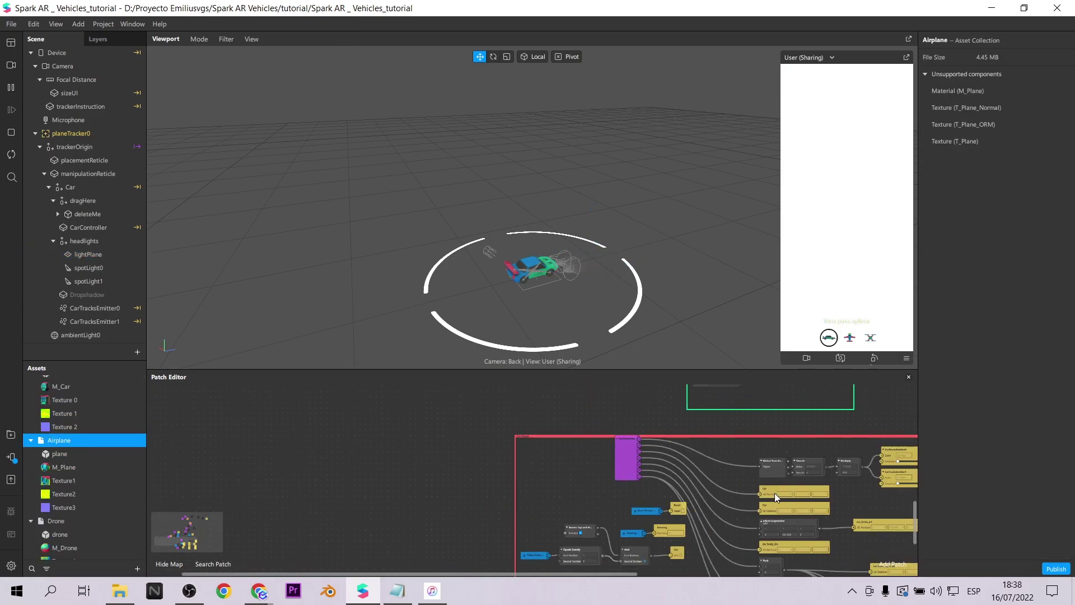
scroll(774, 493, down, 3)
scroll(678, 485, up, 2)
scroll(678, 485, down, 3)
click(70, 177)
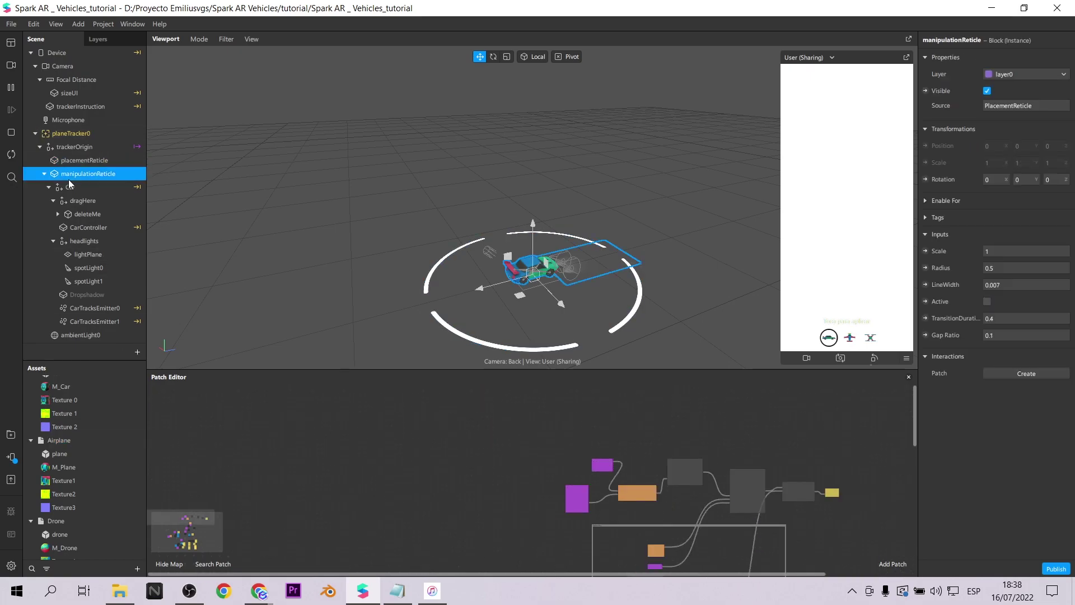
scroll(69, 184, down, 1)
scroll(64, 425, up, 2)
click(64, 397)
scroll(65, 423, down, 2)
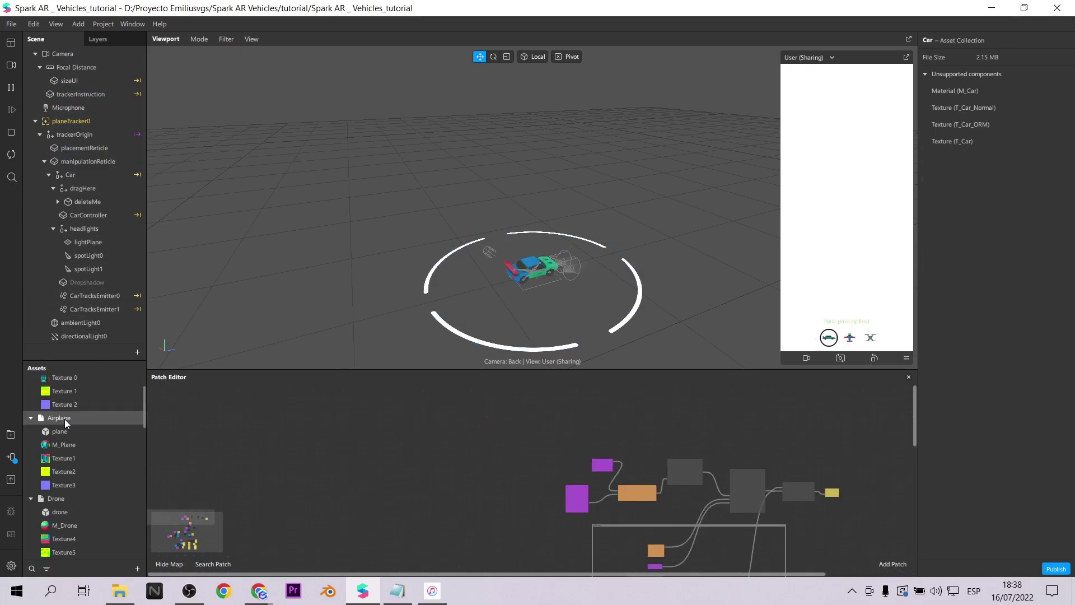
scroll(66, 422, down, 5)
click(72, 445)
scroll(755, 459, up, 2)
scroll(678, 569, up, 2)
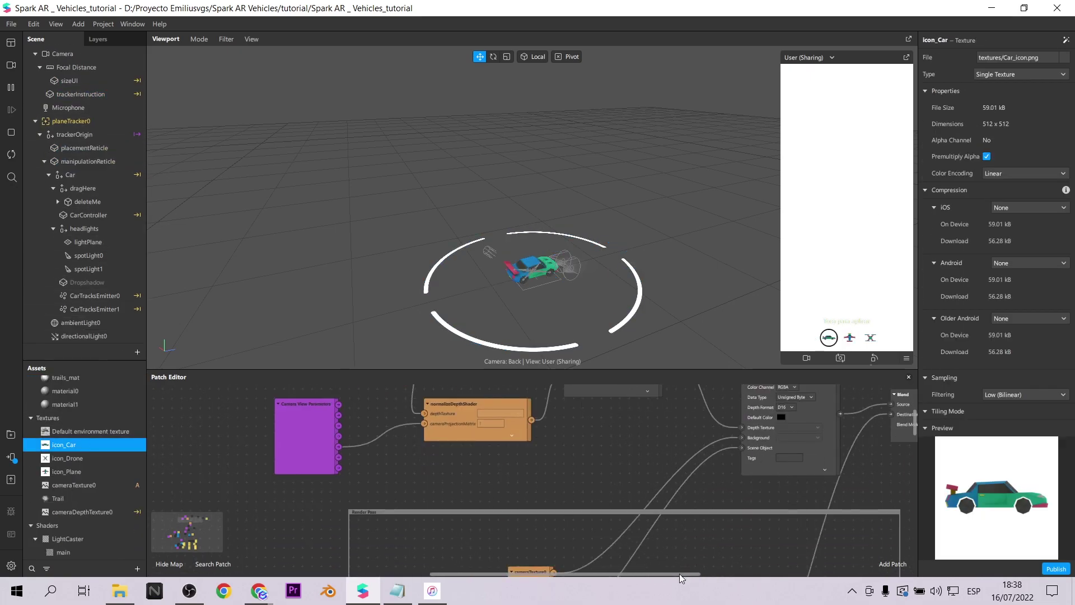
- Marquee-select the UI Picker patch group in the Patch Editor and delete it
drag(680, 573, 698, 553)
scroll(608, 476, down, 3)
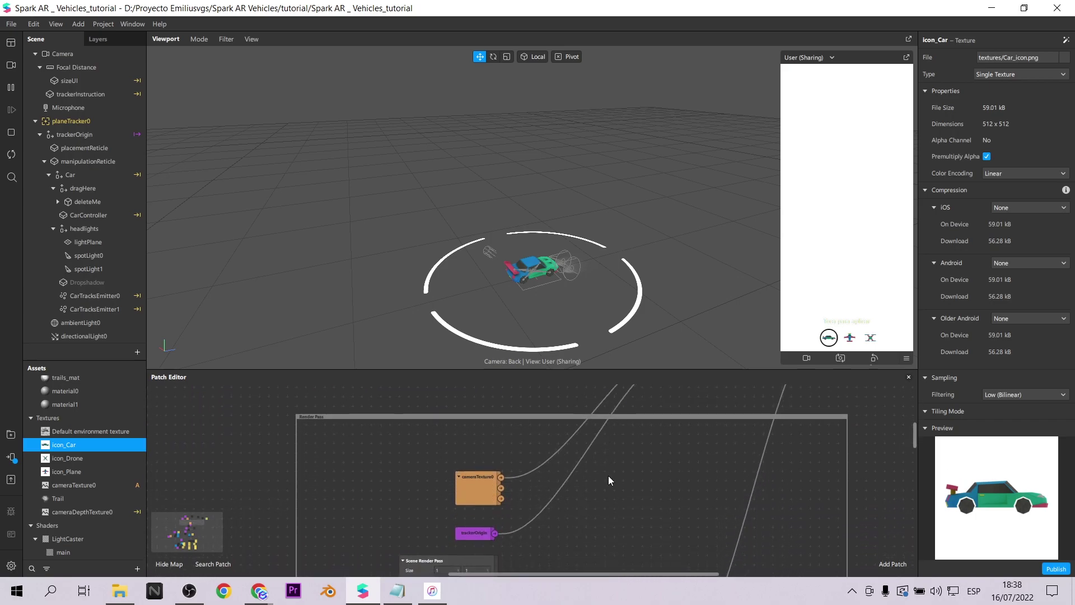
scroll(608, 476, down, 2)
scroll(609, 475, down, 2)
scroll(608, 474, down, 2)
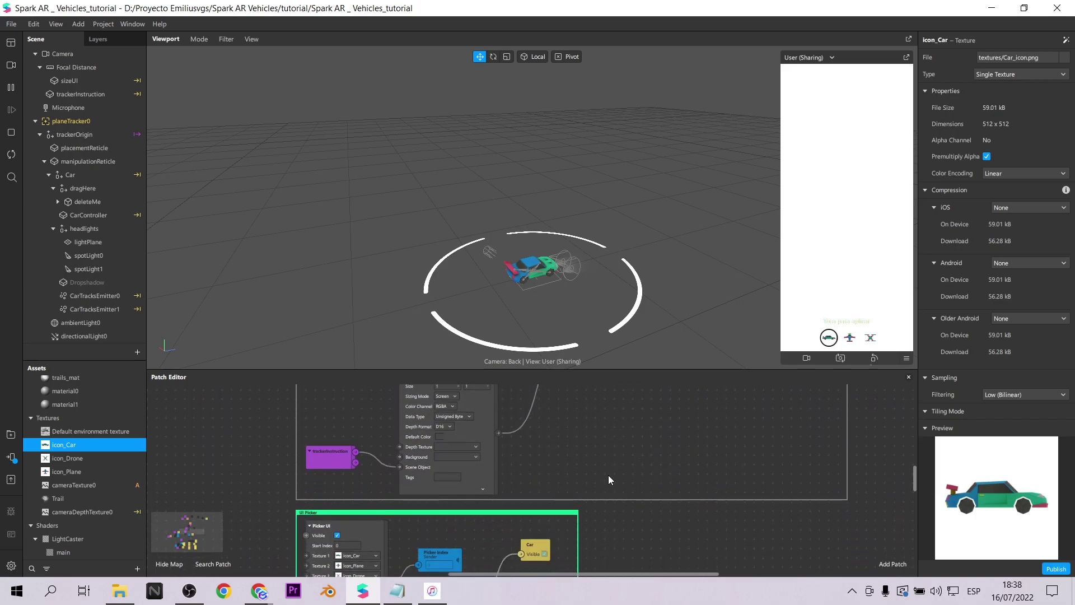
scroll(609, 475, down, 3)
drag(252, 436, 603, 565)
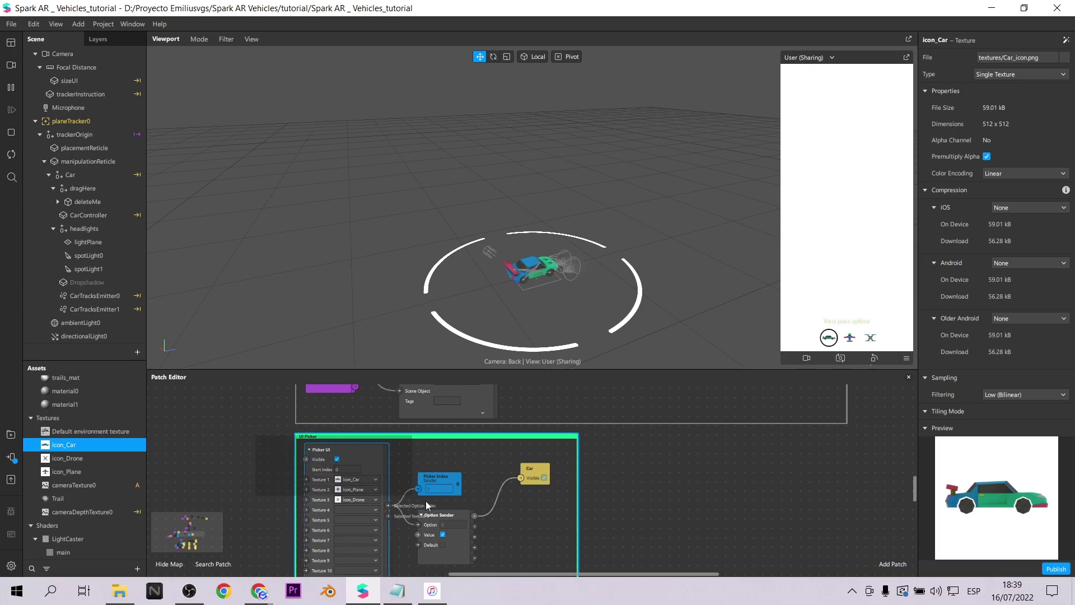
scroll(639, 524, down, 5)
scroll(639, 523, up, 1)
key(Delete)
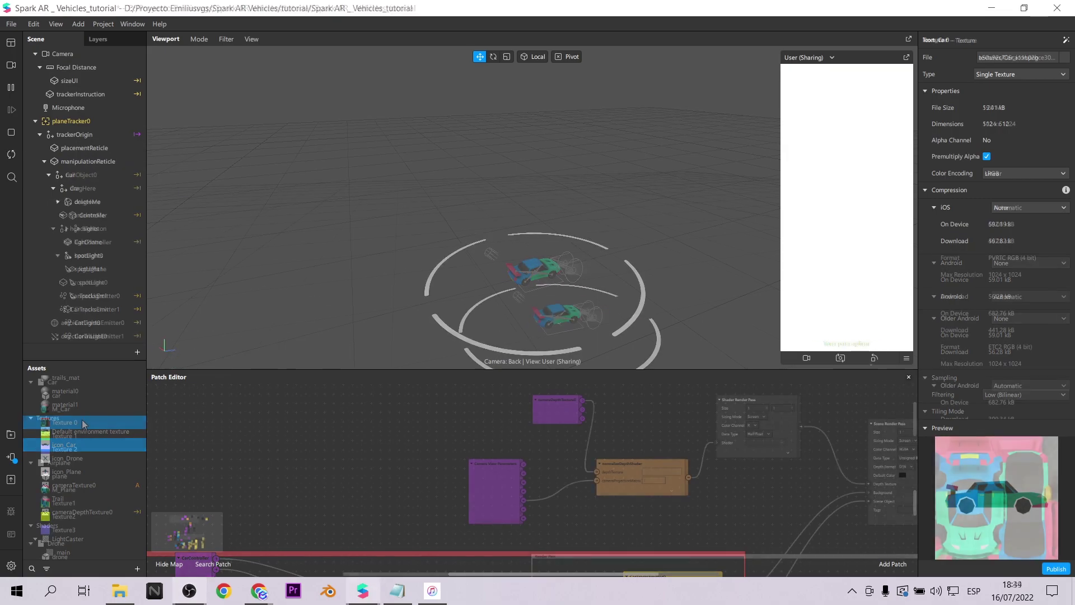
click(62, 411)
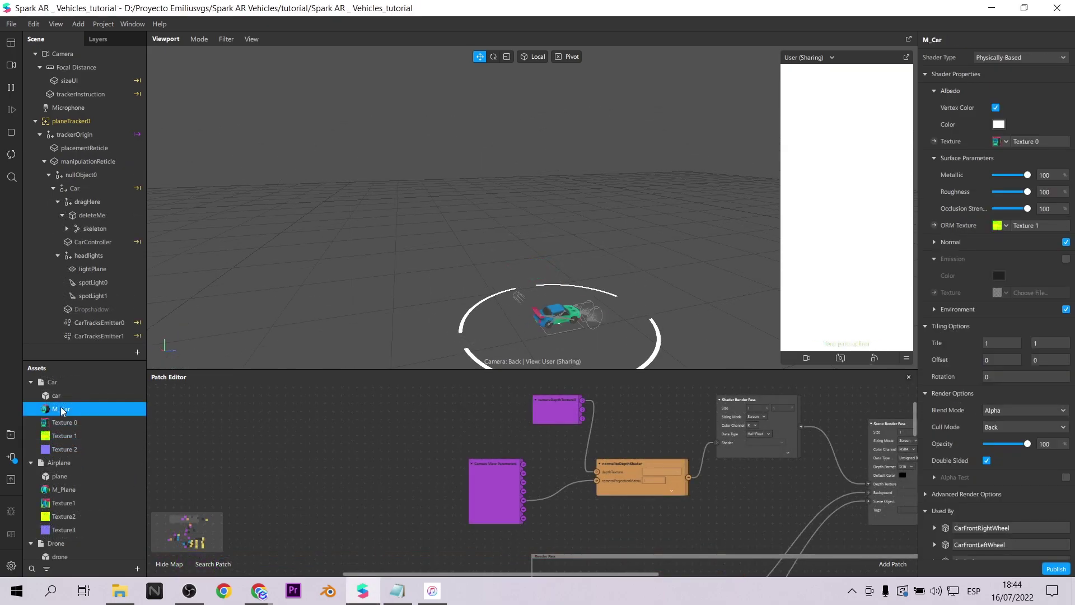
click(65, 423)
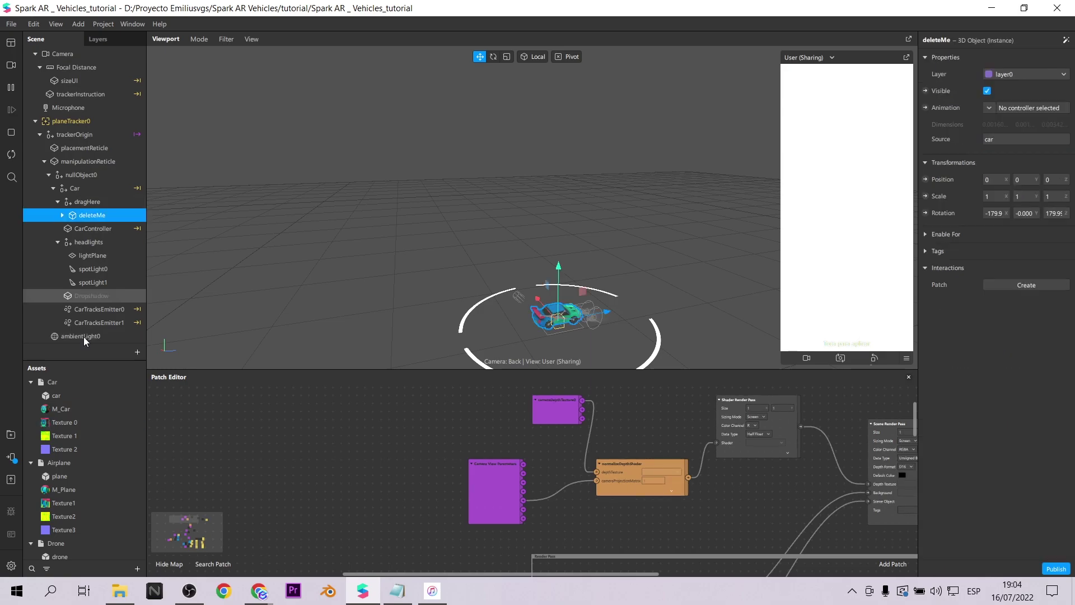
- Search the AR Library for 'low poly' and browse all the 3D object results
click(11, 435)
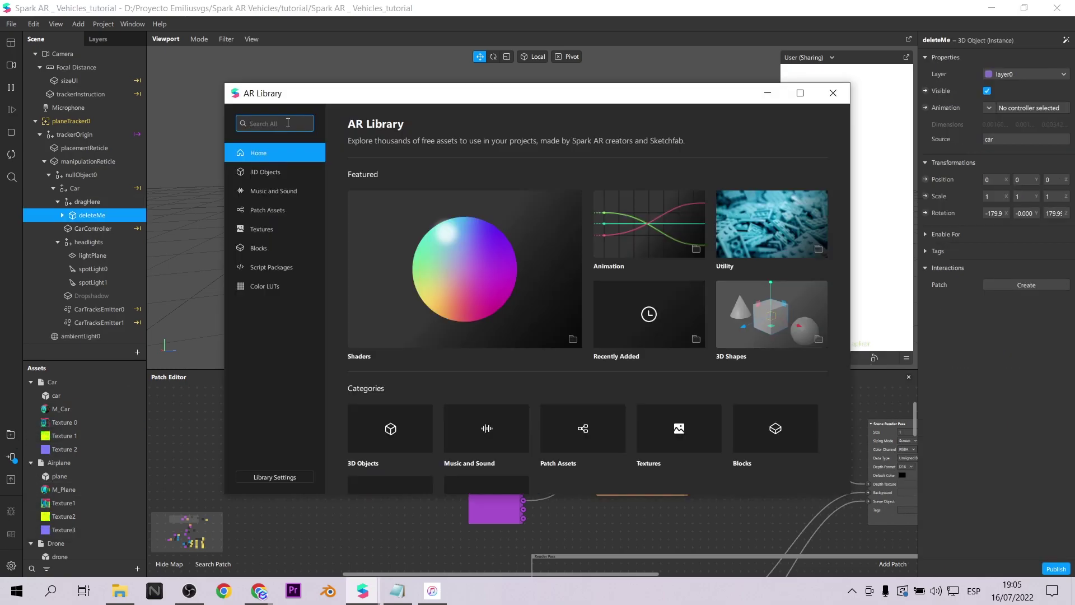
text(car low pol)
text(y)
key(Return)
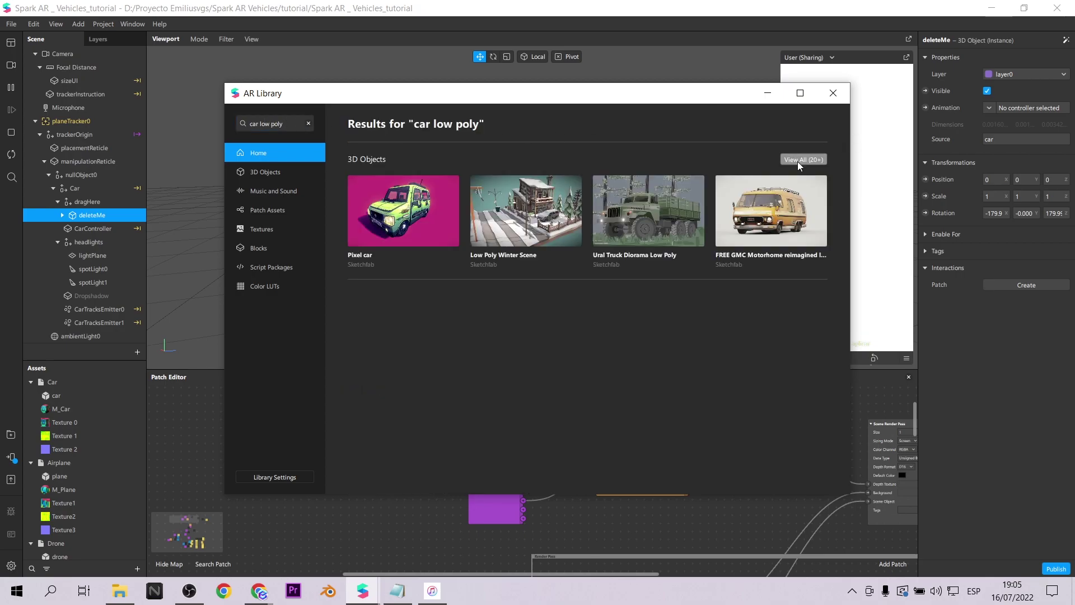
click(798, 161)
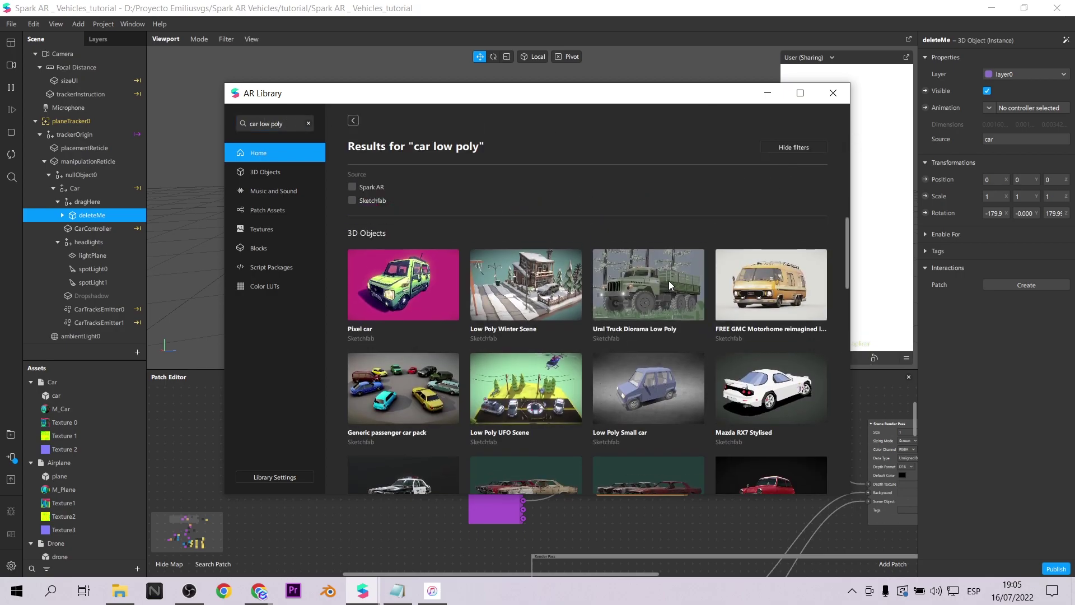
scroll(669, 280, down, 3)
scroll(668, 281, down, 3)
scroll(669, 281, down, 3)
scroll(669, 281, down, 3)
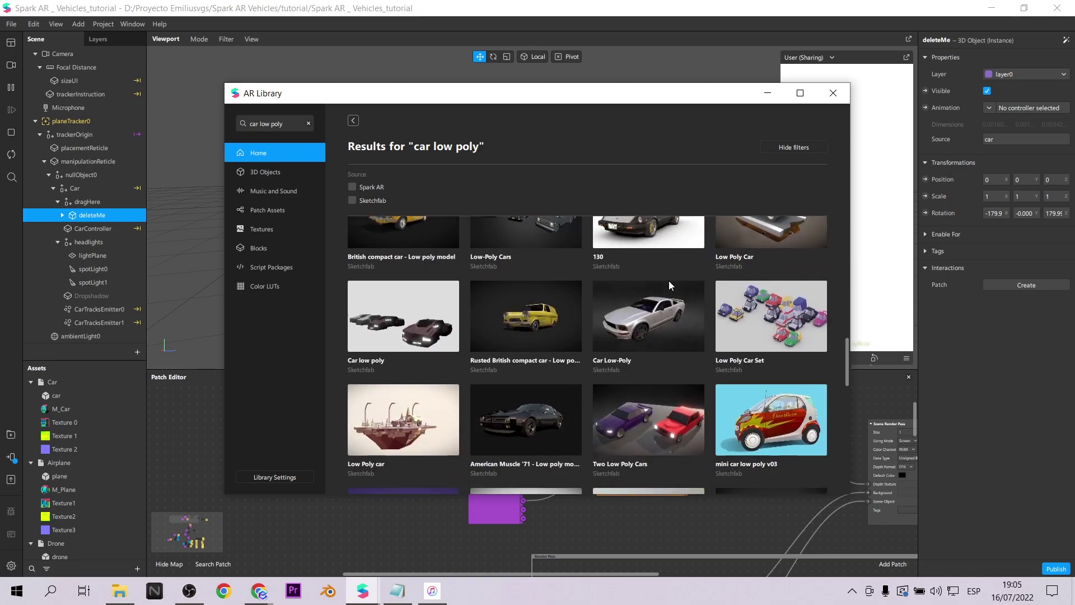
scroll(669, 281, down, 3)
scroll(668, 280, down, 2)
scroll(652, 298, down, 2)
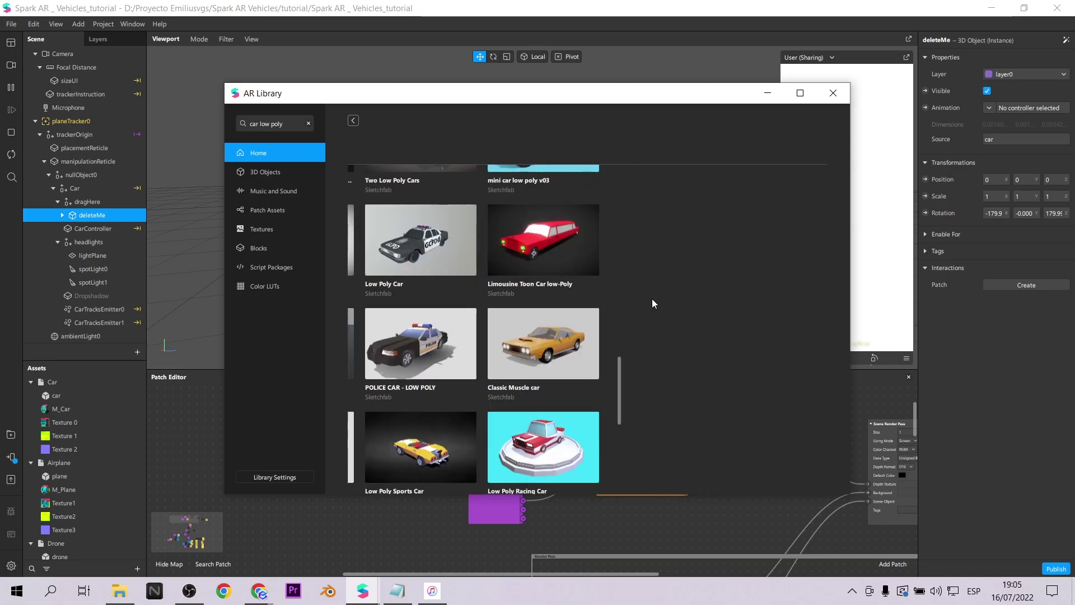
- Compare the GCPD Low Poly Car with POLICE CAR - LOW POLY, settling on the GCPD car
click(652, 298)
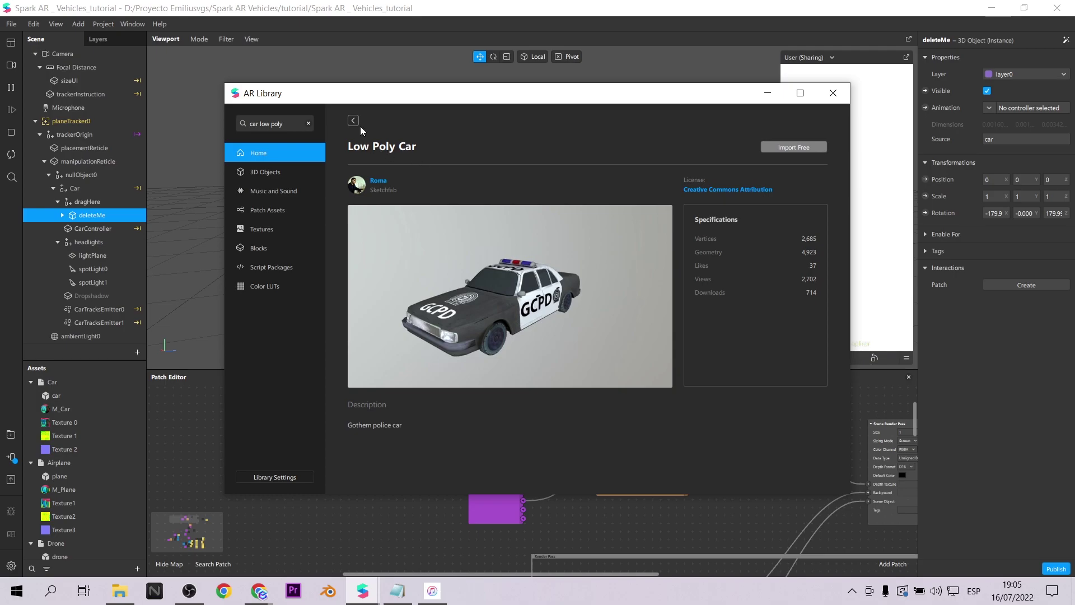
click(353, 120)
scroll(613, 362, down, 3)
scroll(613, 361, down, 2)
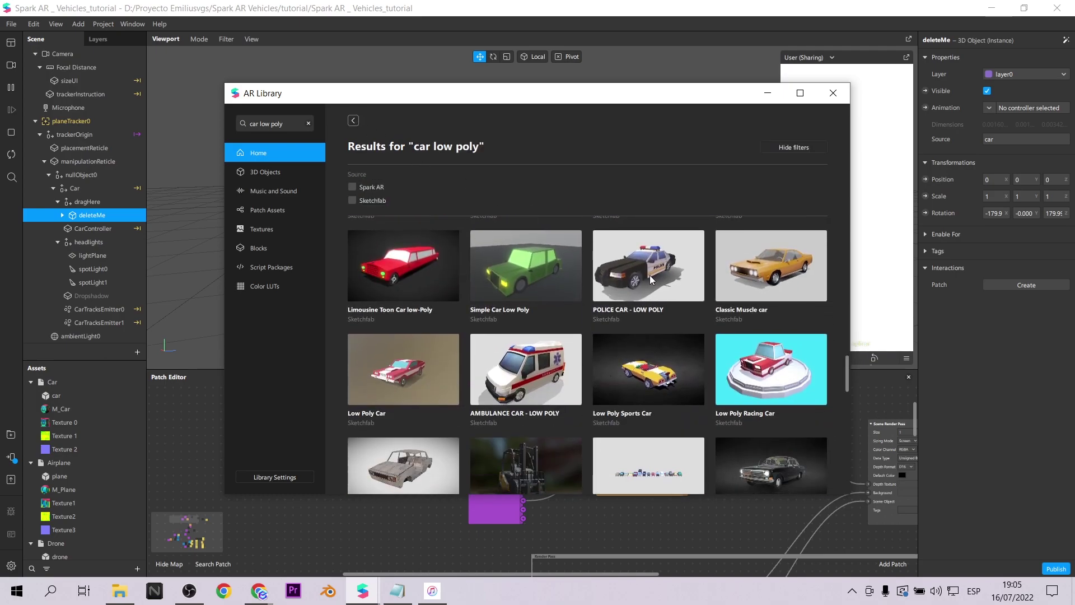
click(648, 276)
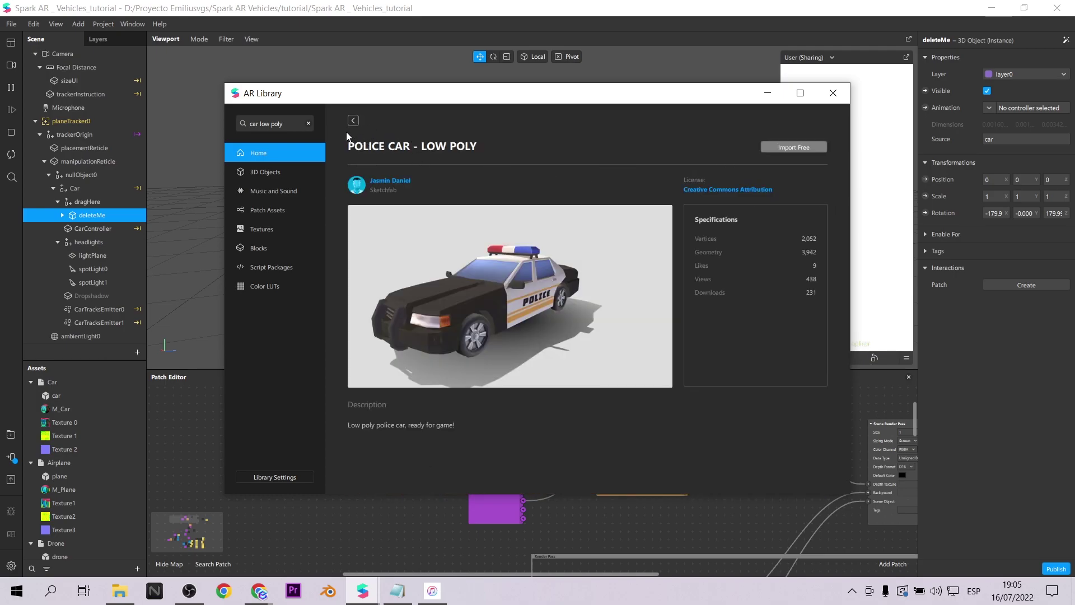
click(353, 121)
scroll(640, 331, up, 2)
scroll(640, 331, up, 1)
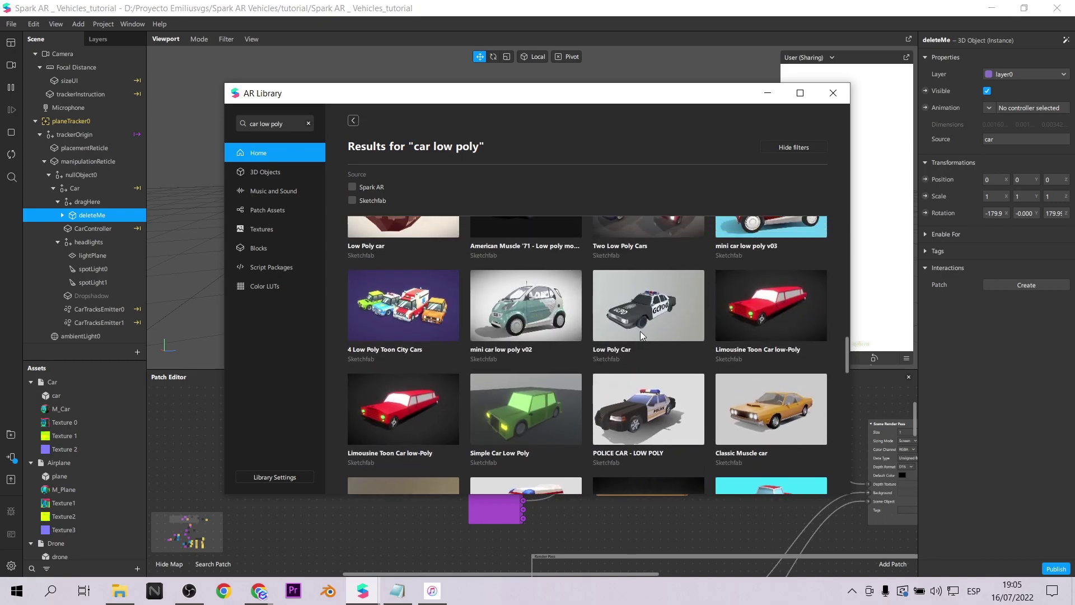
click(644, 305)
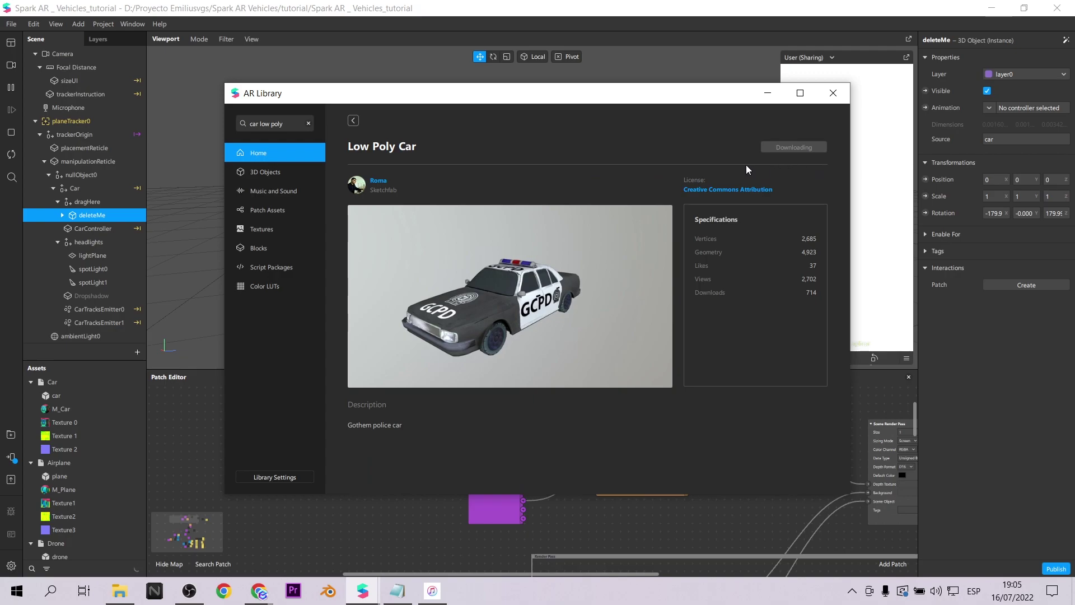
- Collapse the vehicle asset folders and drop the Low Poly Car asset under dragHere
click(833, 93)
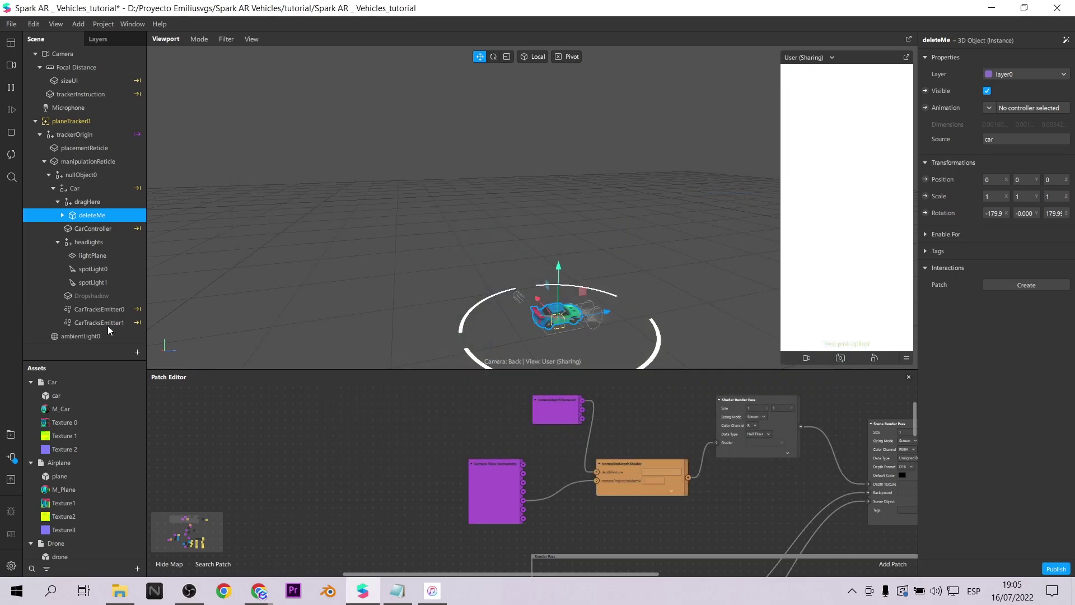
click(31, 386)
click(31, 396)
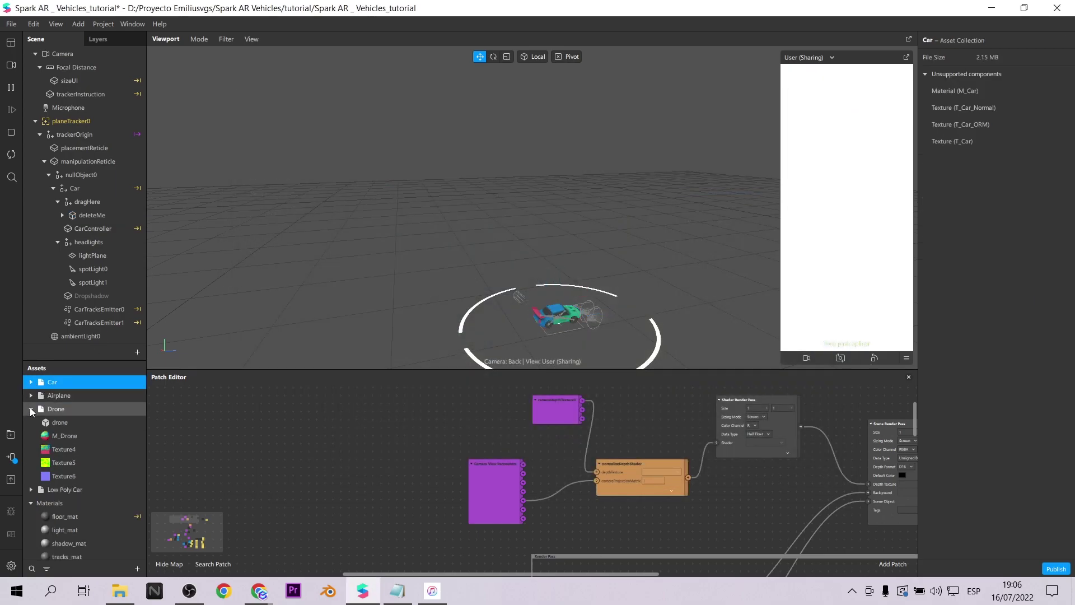
click(30, 423)
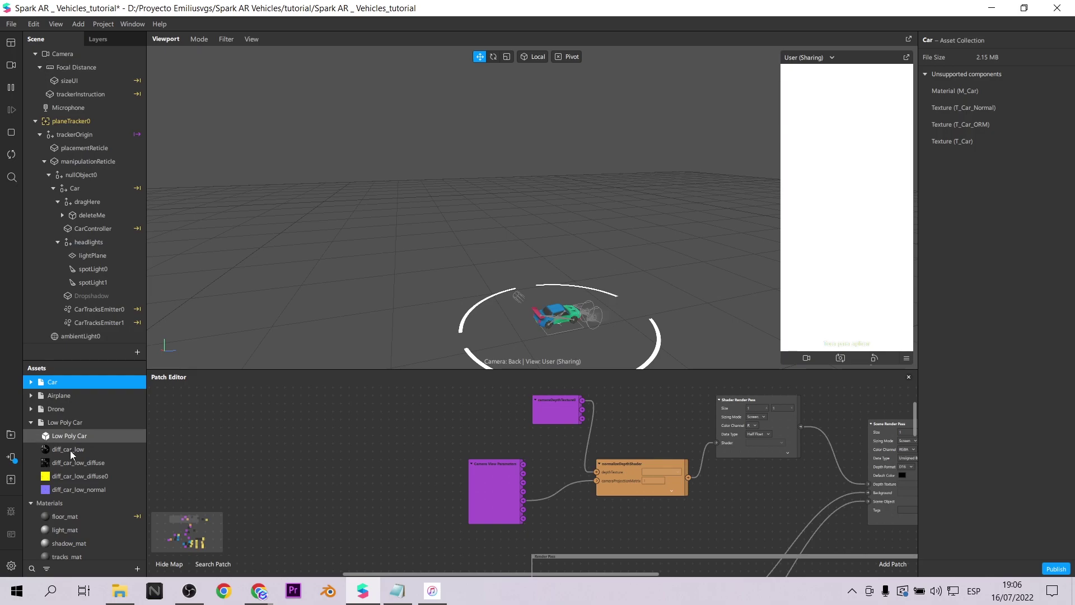
drag(63, 423, 109, 202)
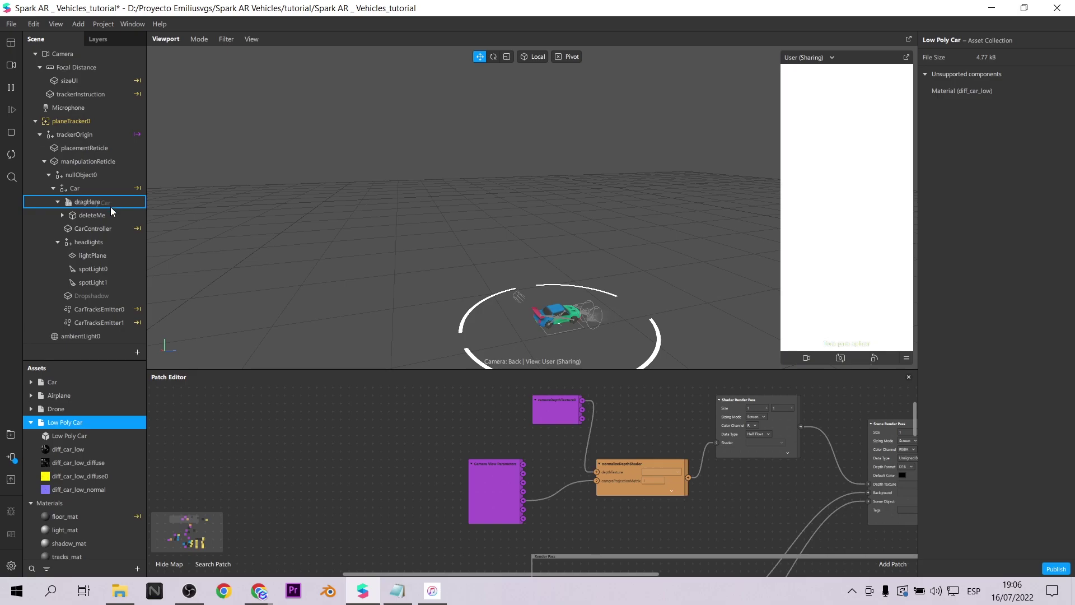
drag(110, 206, 109, 207)
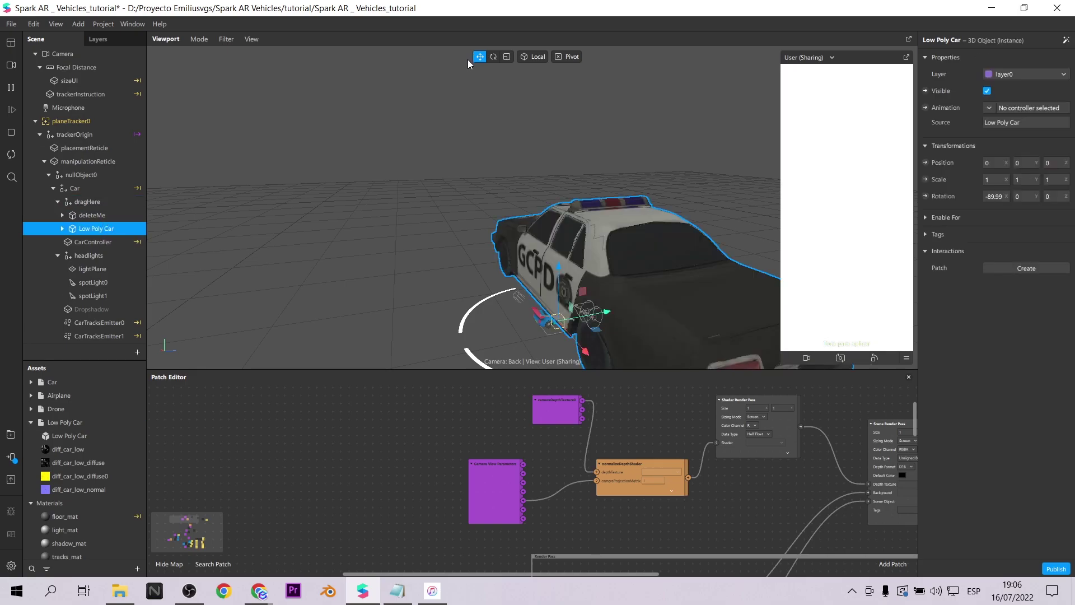
- Rotate the police car around its vertical axis
click(493, 57)
drag(546, 342, 577, 336)
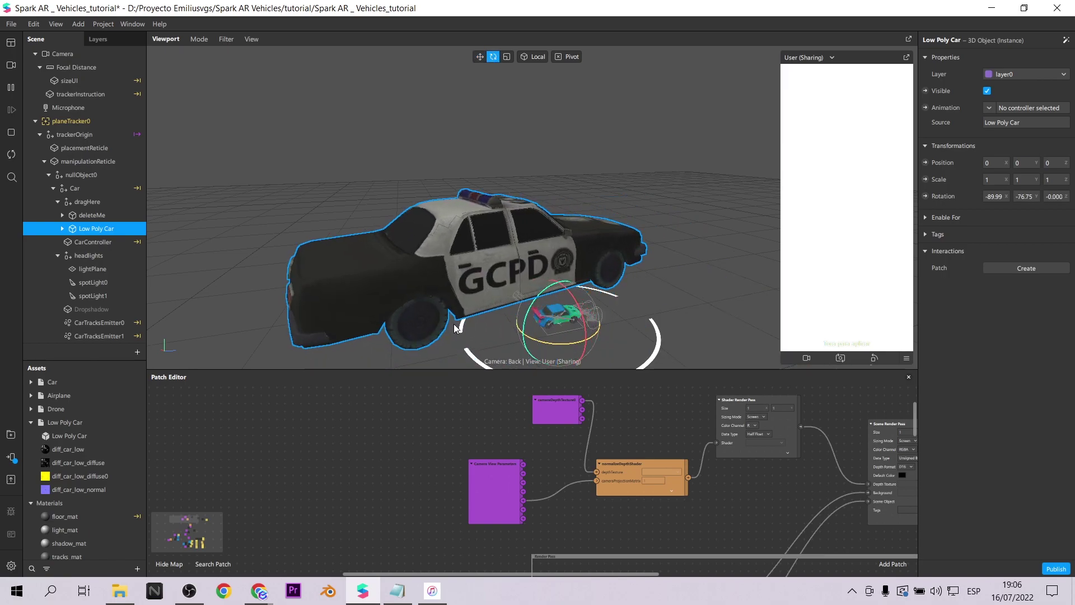
key(w)
- Scale the police car to 0.2 on X, Y and Z, after trying 0.5 and 0.3
click(1010, 179)
text(0.5)
key(Tab)
text(0.5)
key(Tab)
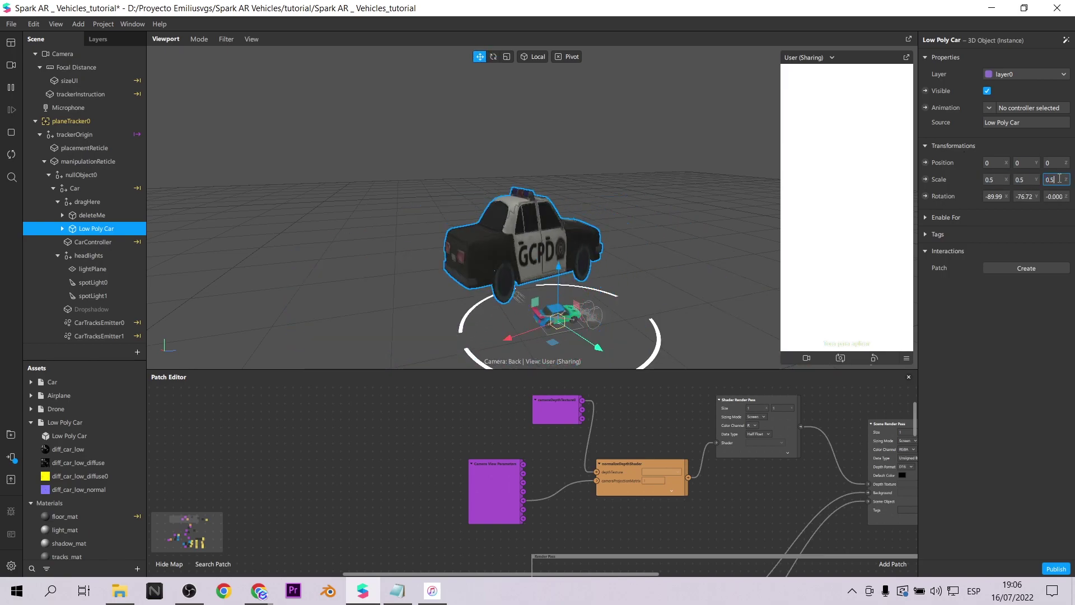
text(0.5)
click(996, 179)
text(0.3)
key(Tab)
text(0.3)
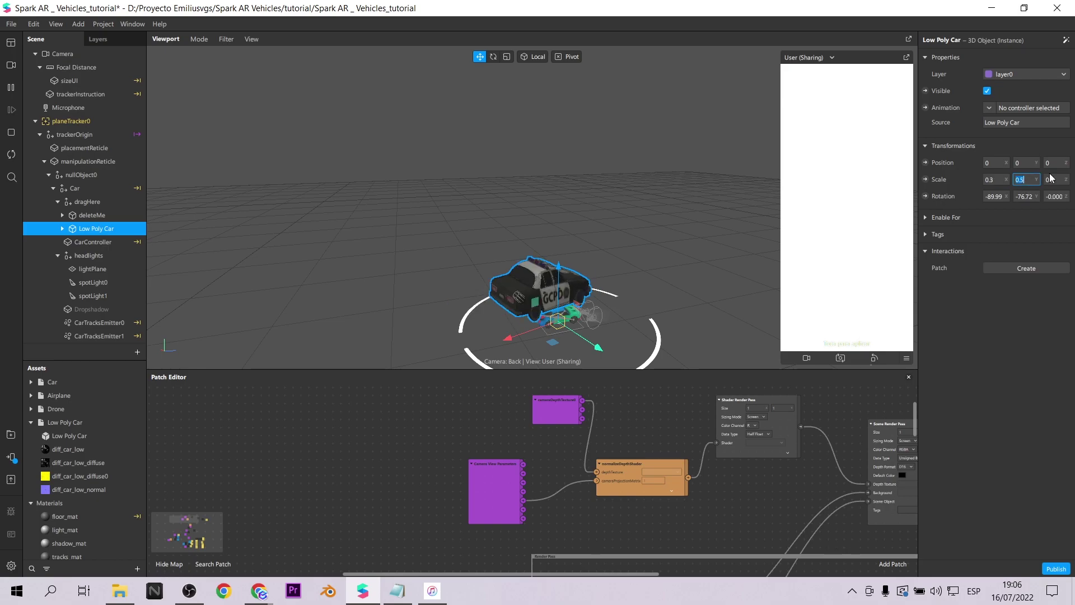
key(Tab)
text(0.3)
click(1001, 182)
text(0.2)
key(Tab)
text(0.2)
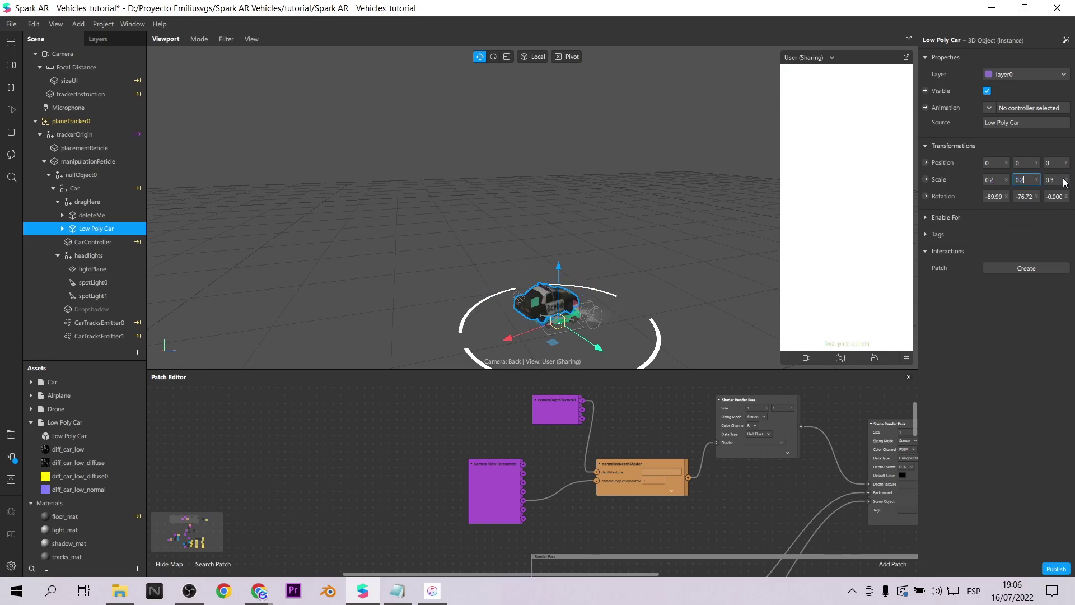
key(Tab)
text(0.2)
- Nudge the police car onto the placement ring and delete the original deleteMe car
drag(526, 314, 512, 317)
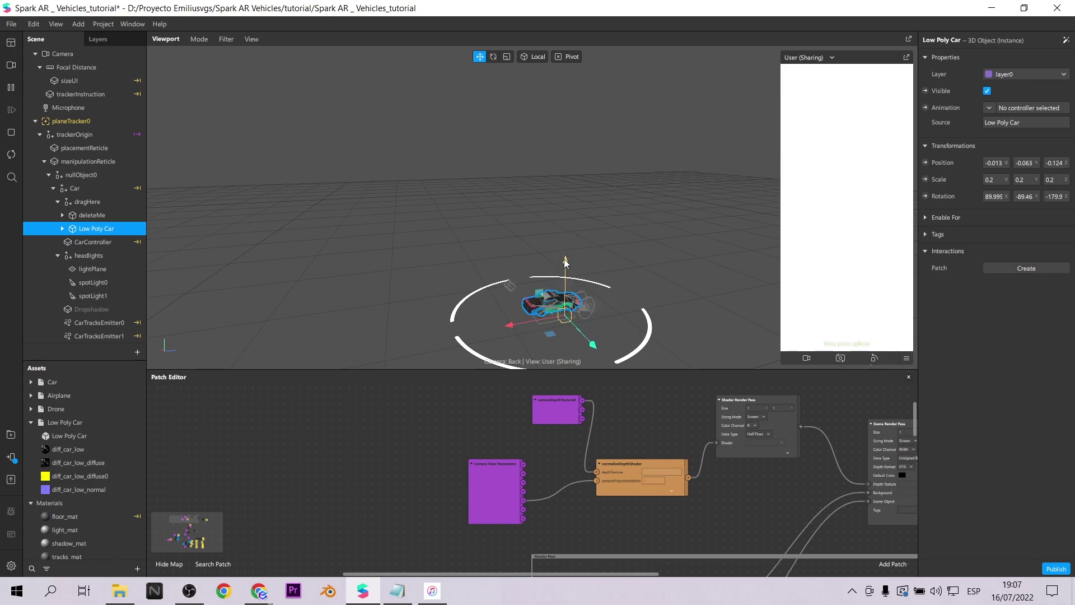
click(100, 242)
click(94, 216)
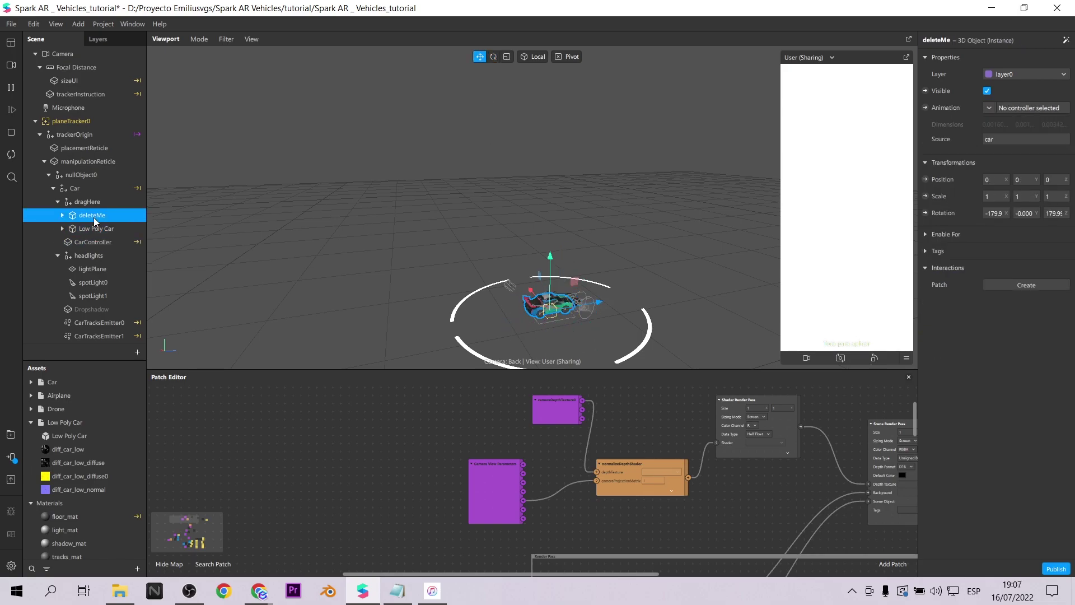
key(Delete)
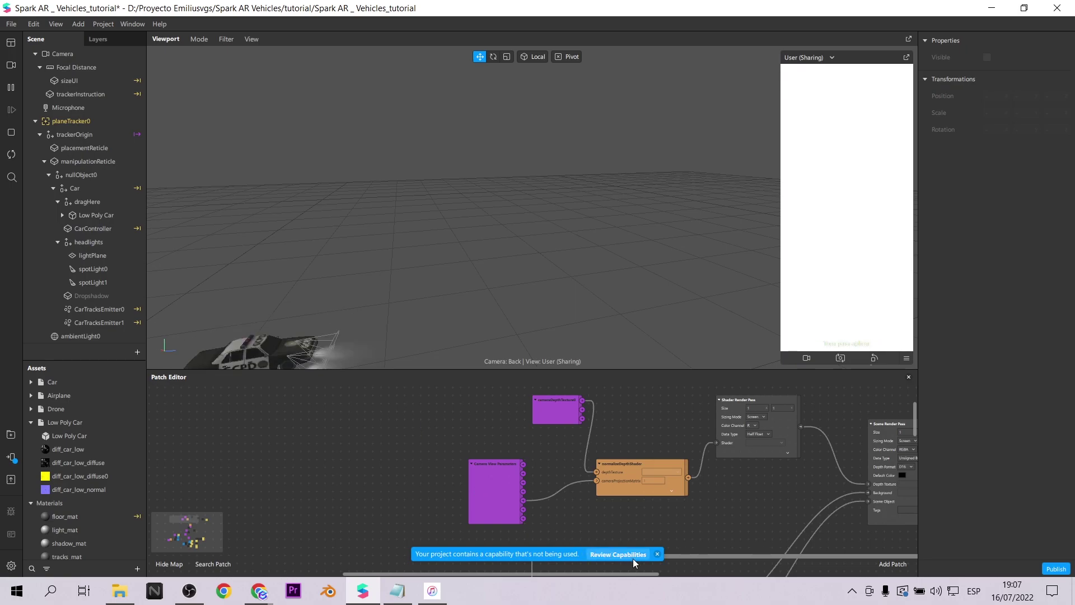
click(657, 554)
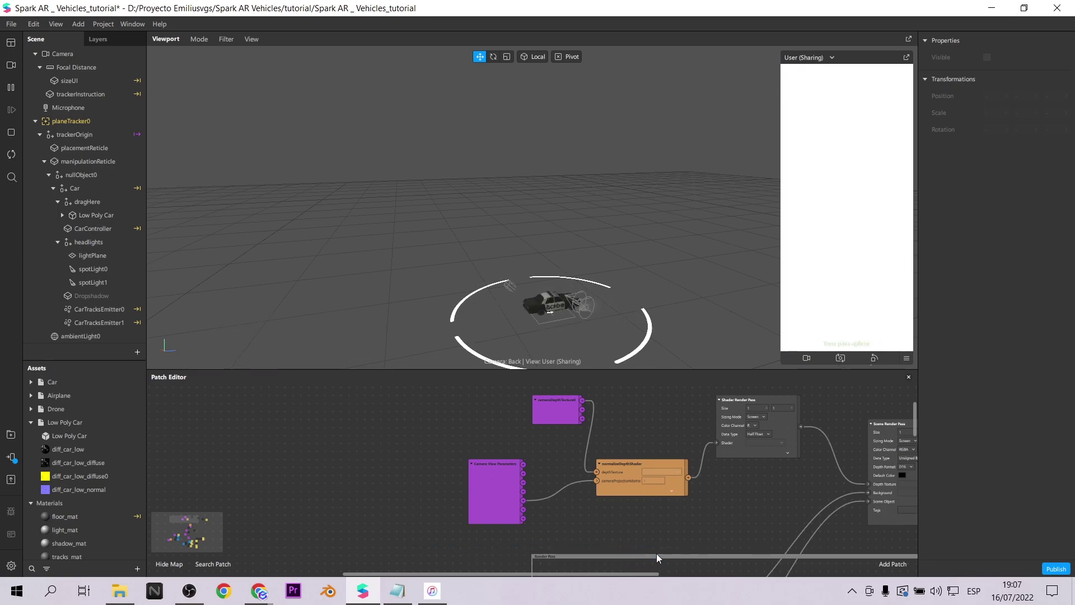